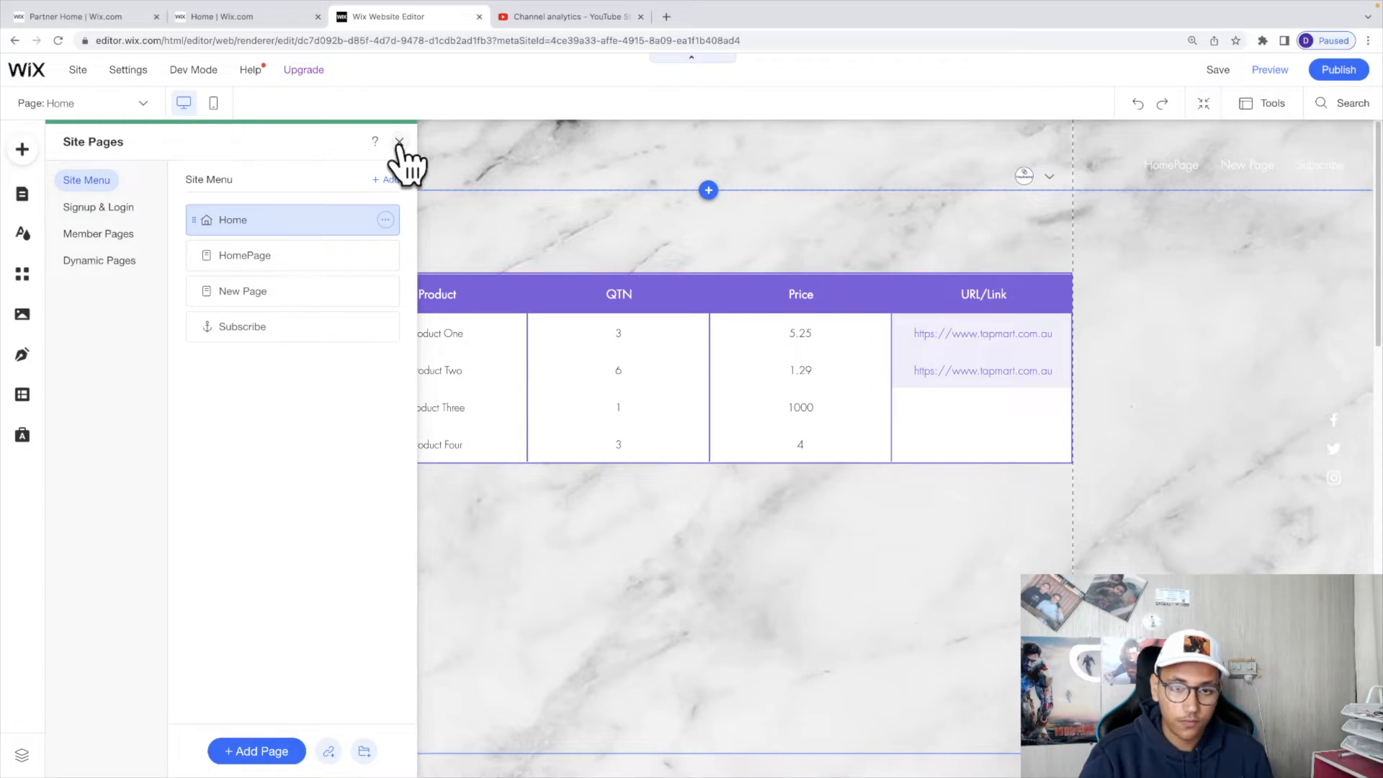
Step: Close the site pages list after reviewing Home, HomePage, New Page and Subscribe
click(399, 141)
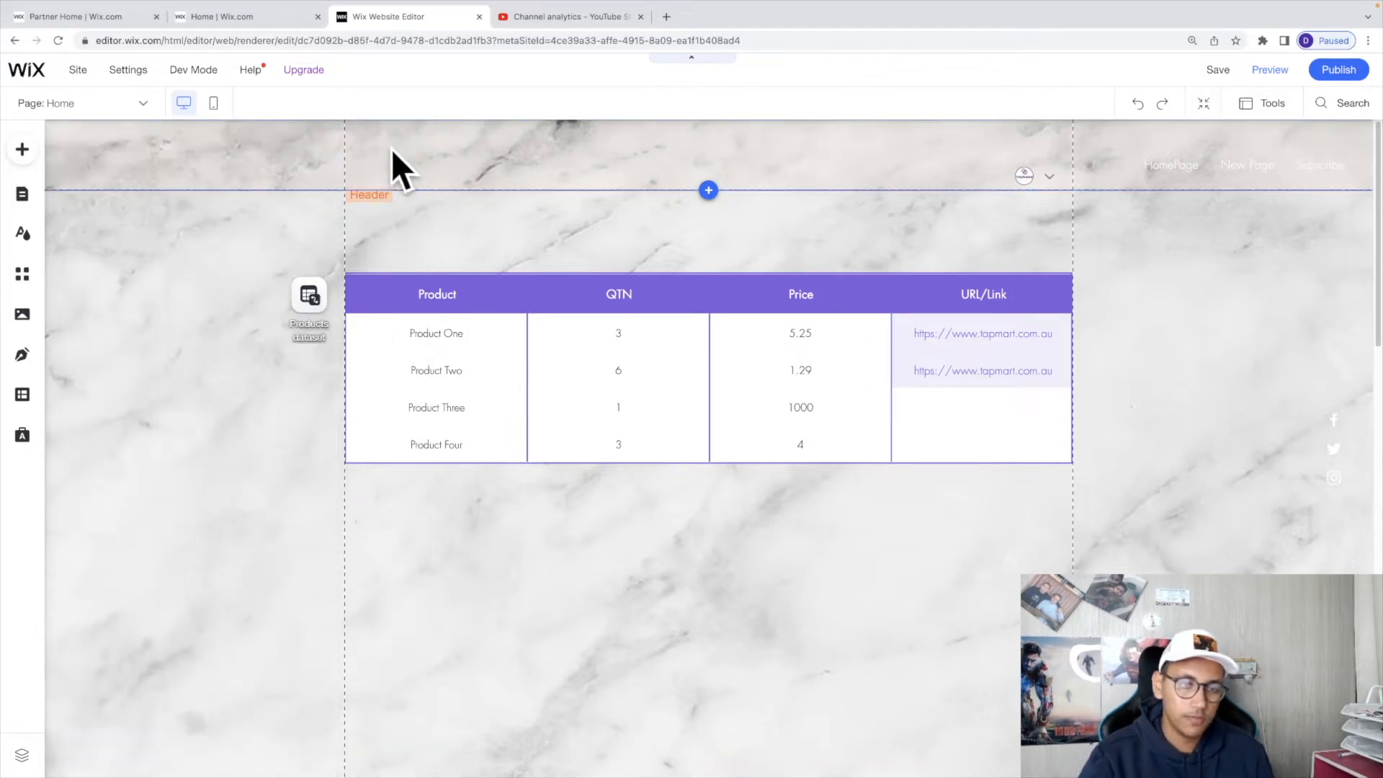
Step: Reach the Member Signup Form settings under Signup & Login
click(25, 195)
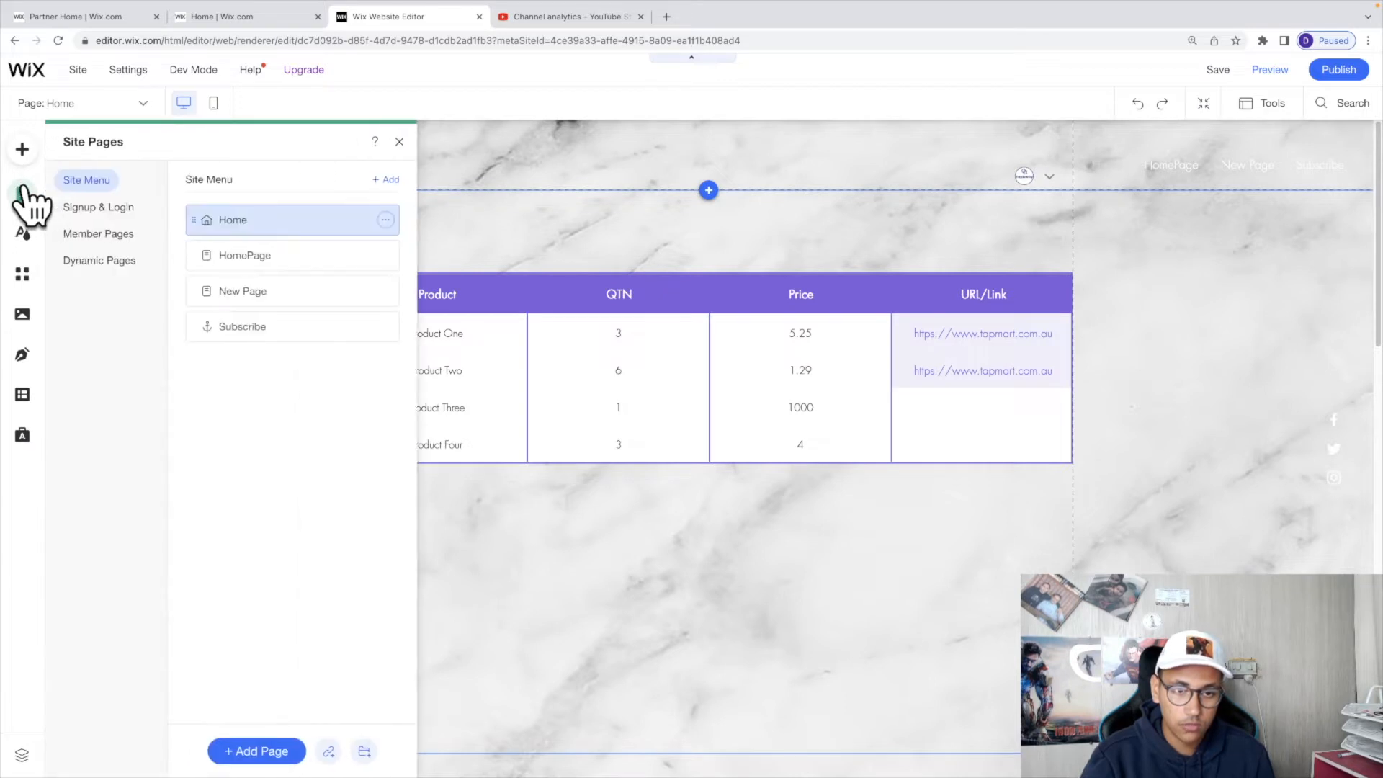
click(97, 207)
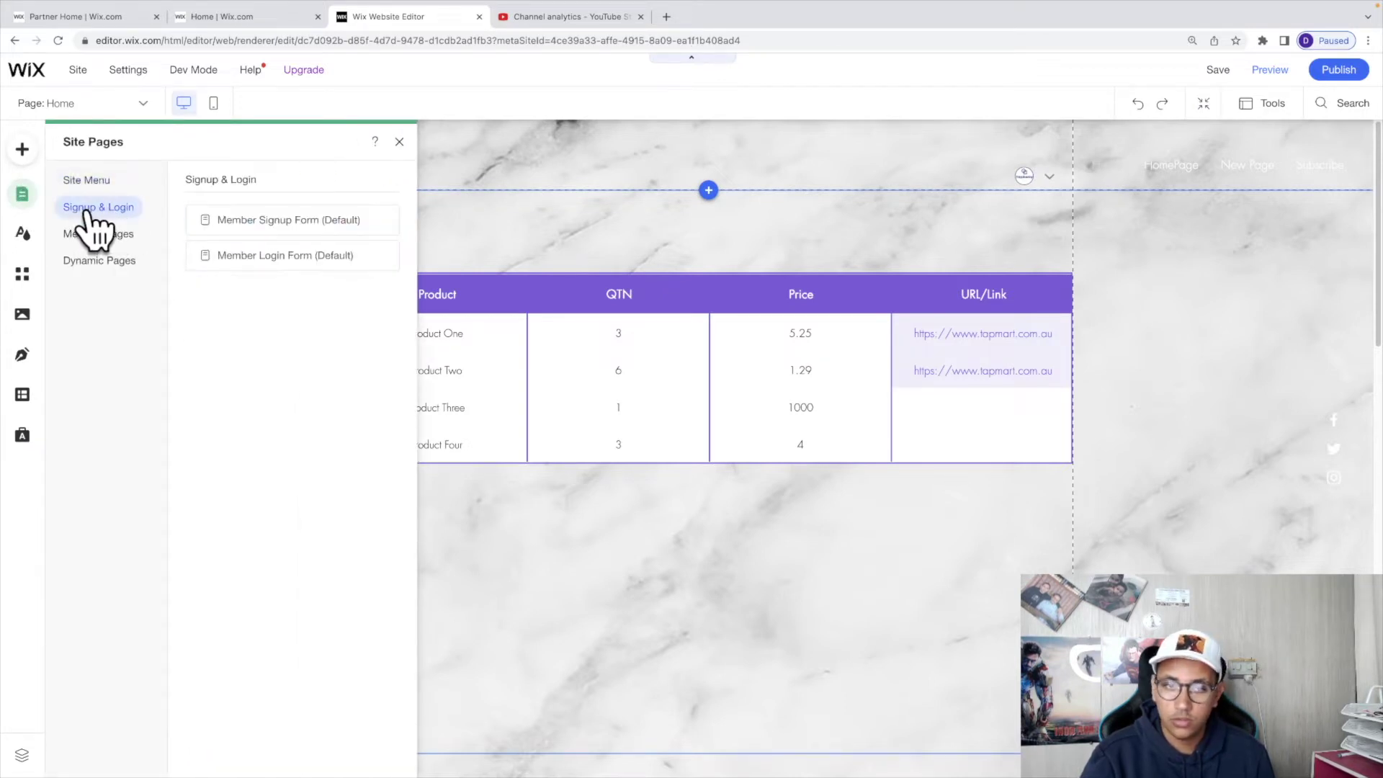
click(279, 227)
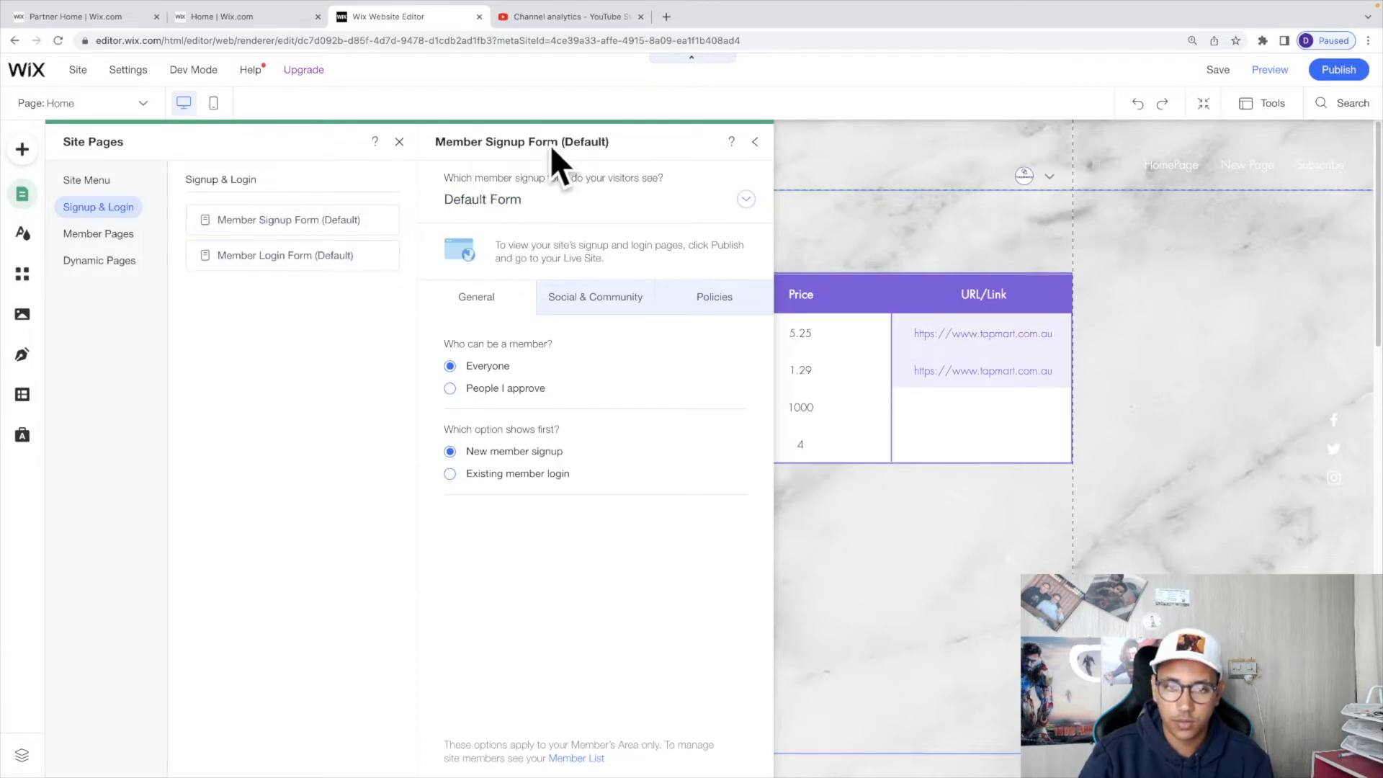
Step: Switch the signup form type to Custom Form, add it to the site and select the lightbox
click(745, 199)
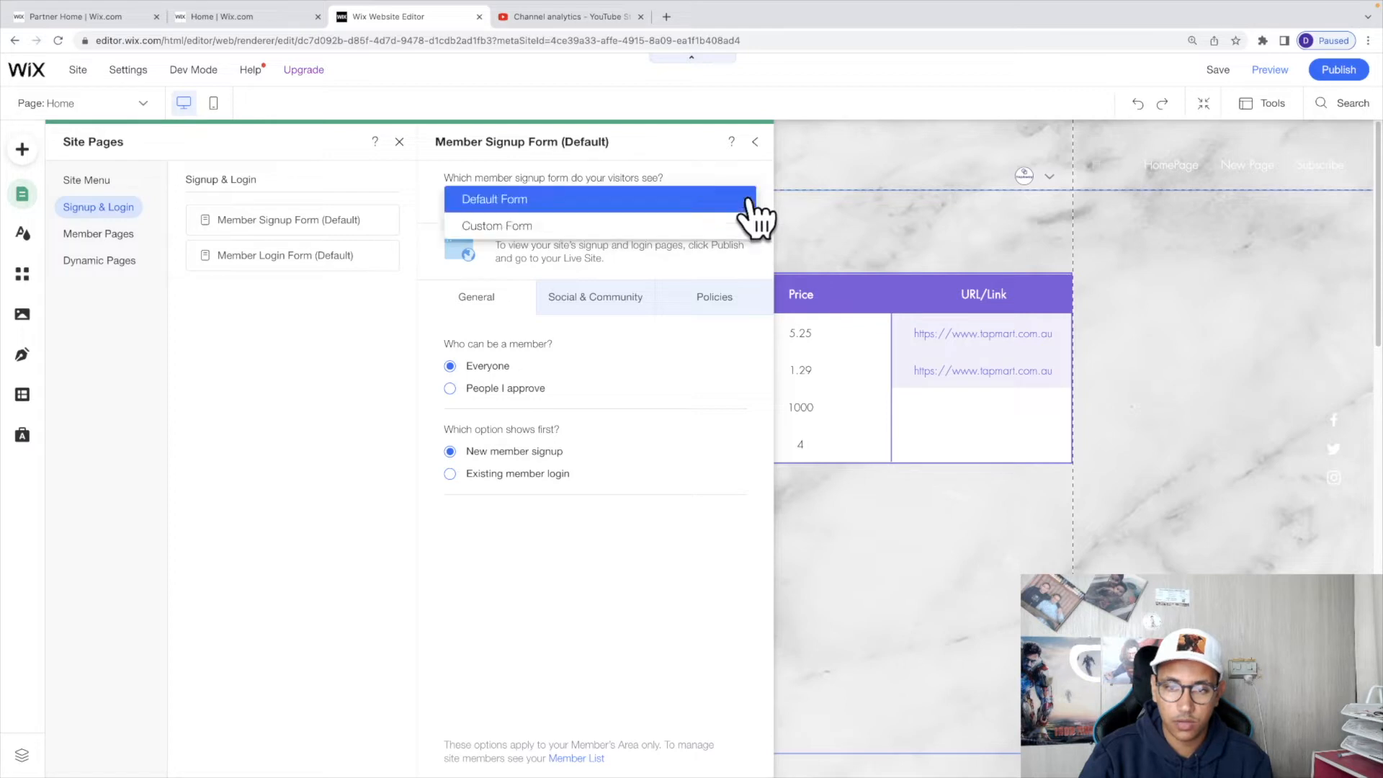
click(559, 227)
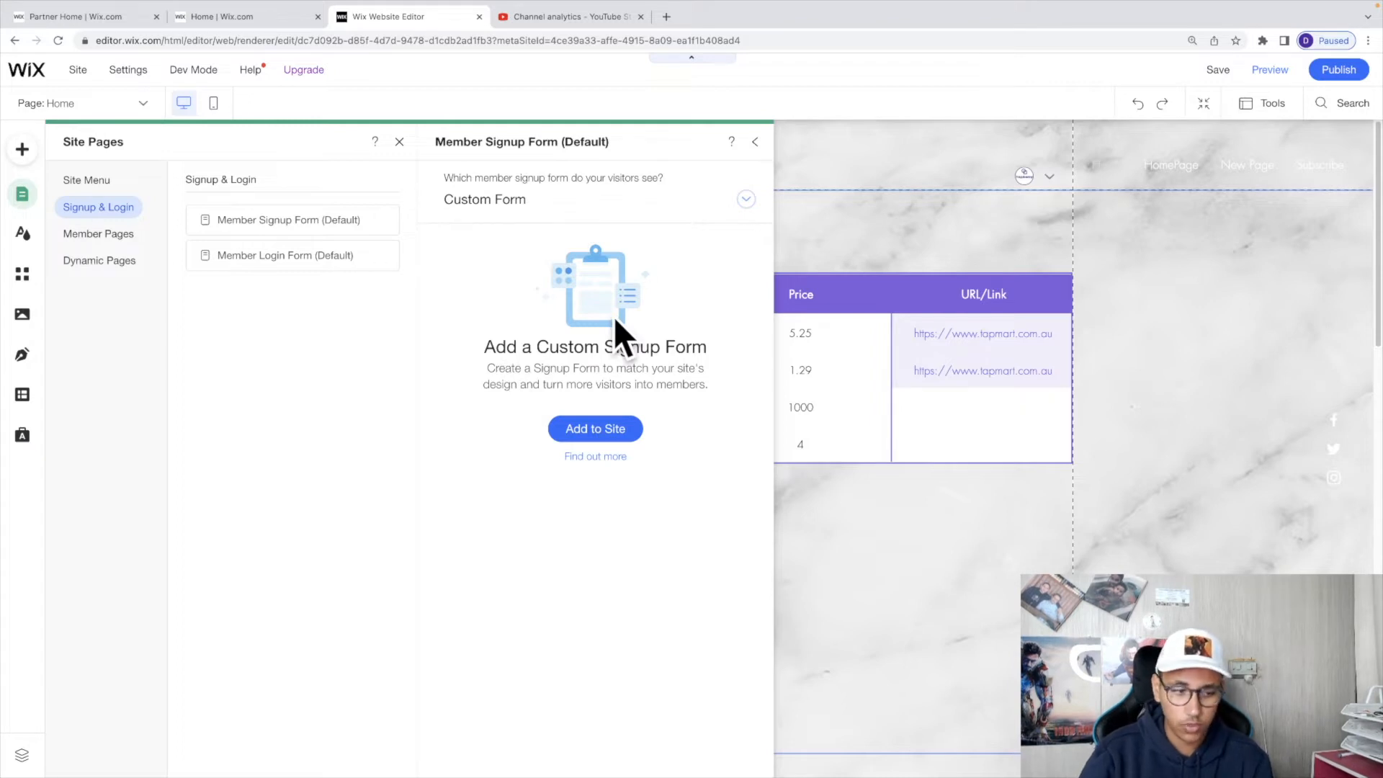
click(611, 436)
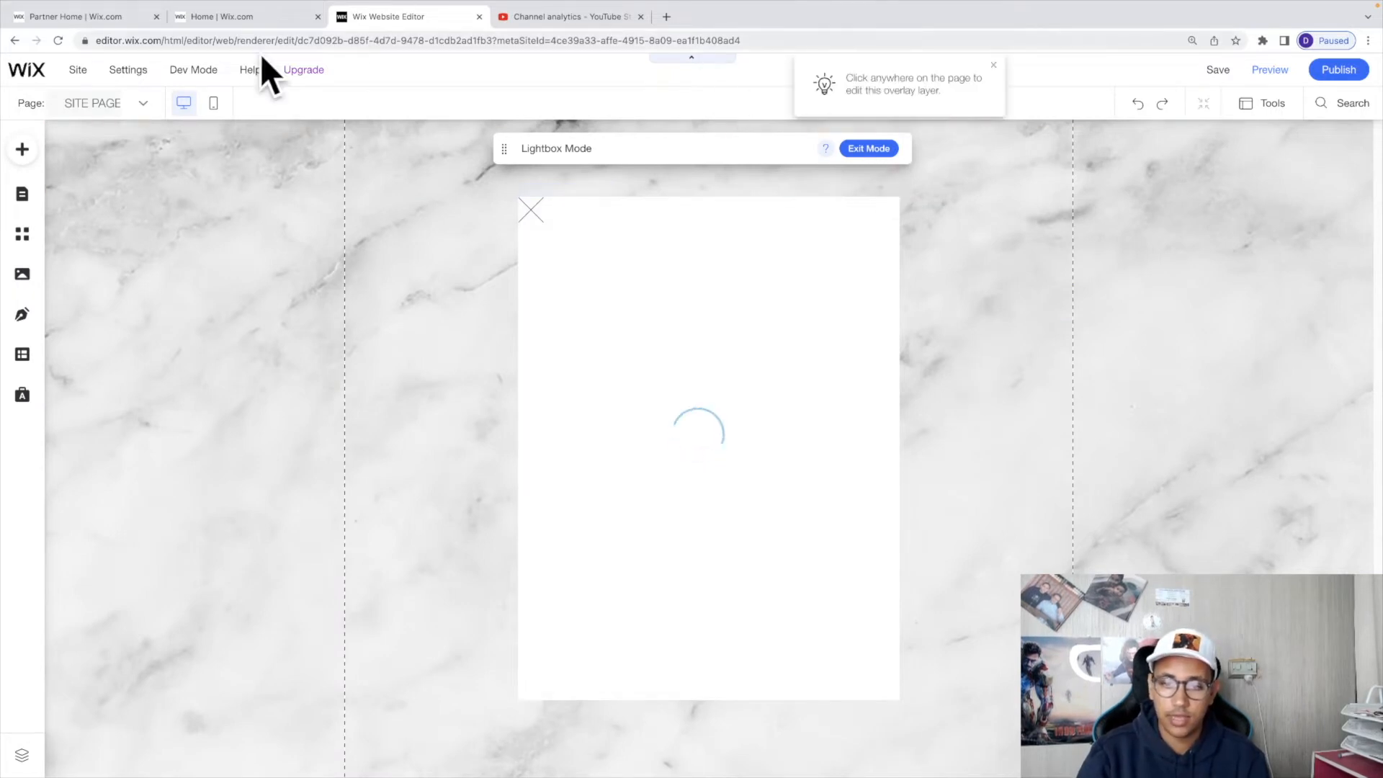
click(807, 417)
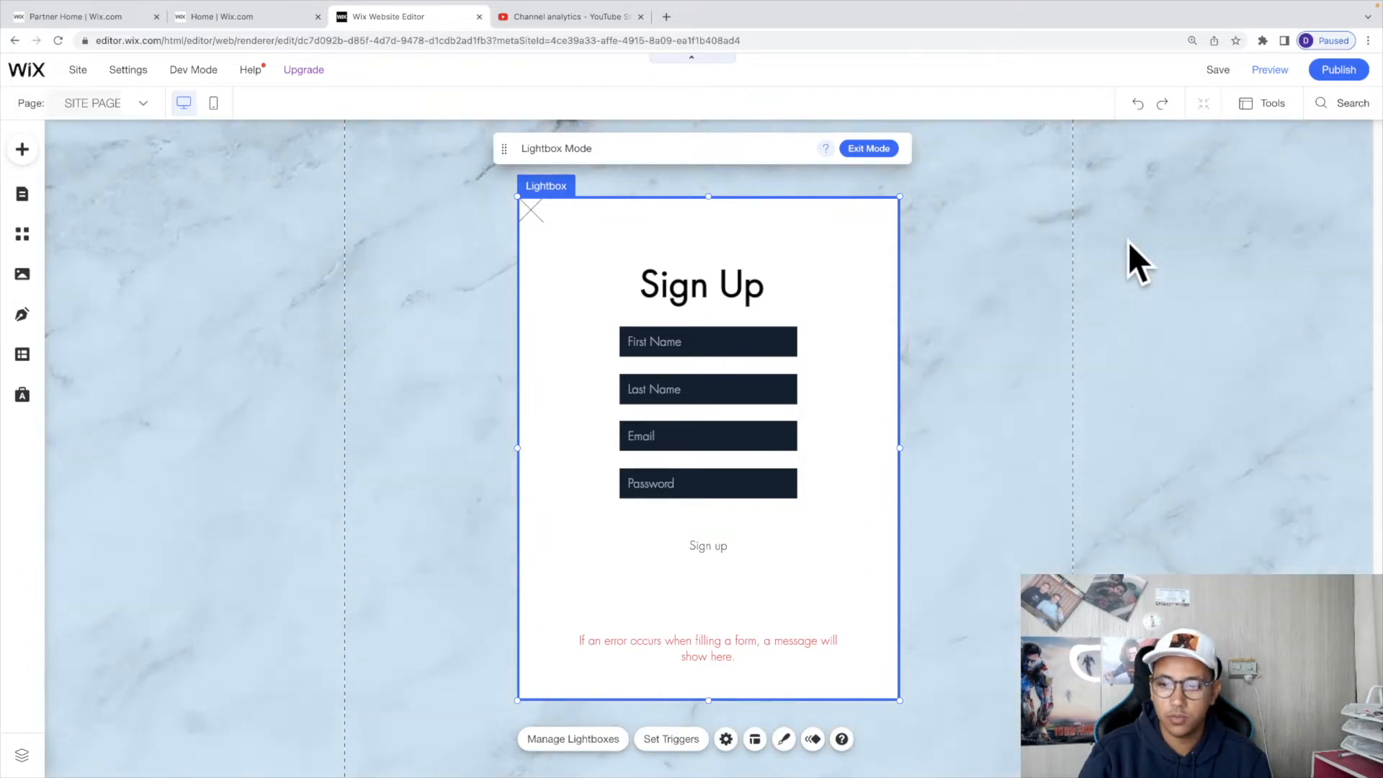
Step: Set the Sidney Cityscape photo as the lightbox overlay background
click(1128, 241)
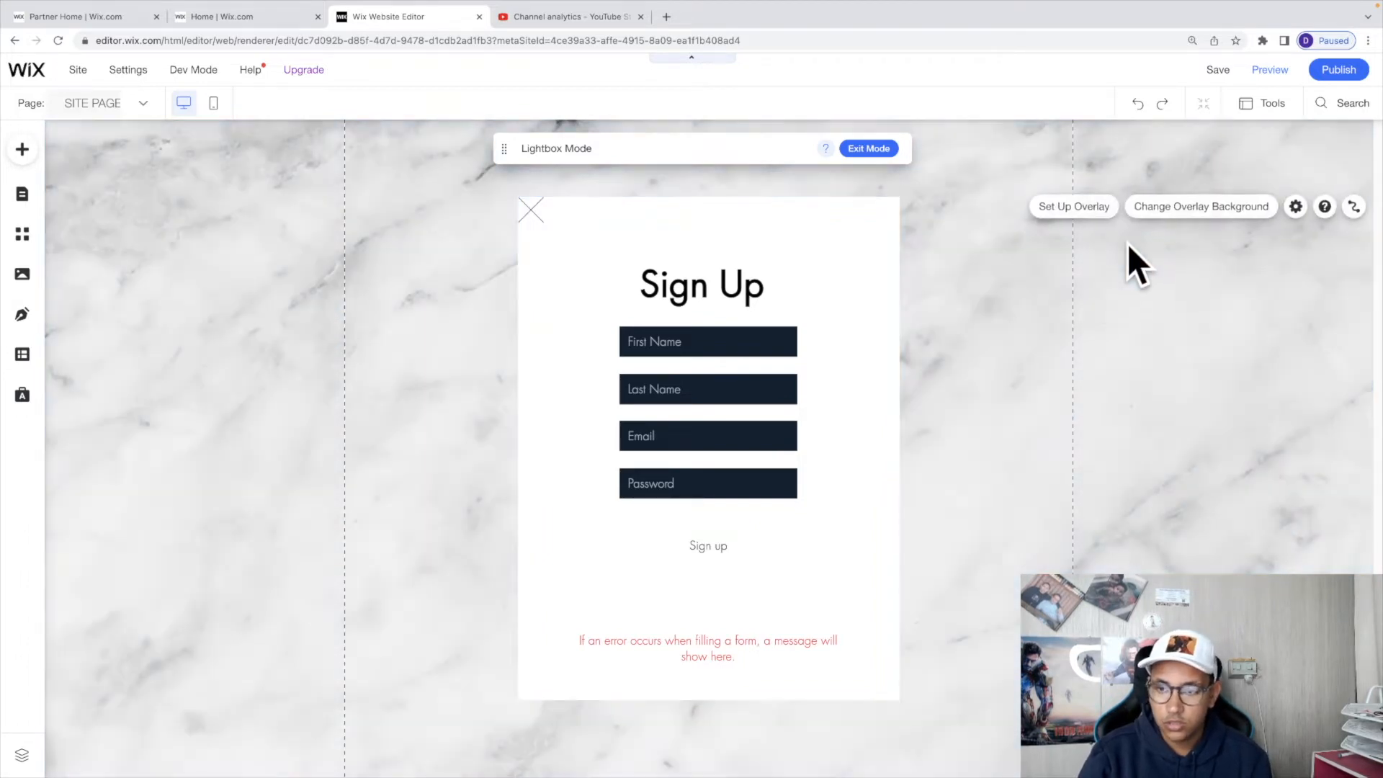
click(1200, 207)
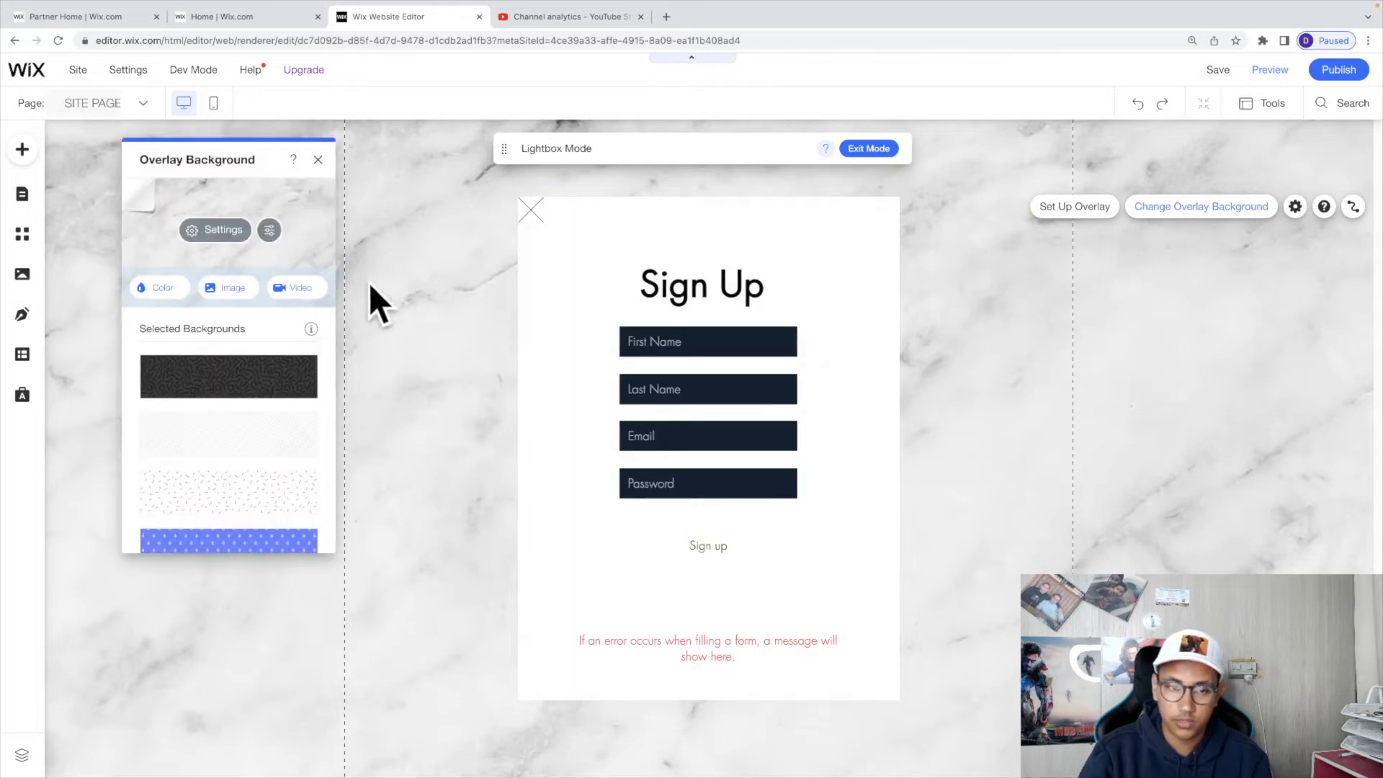
click(233, 288)
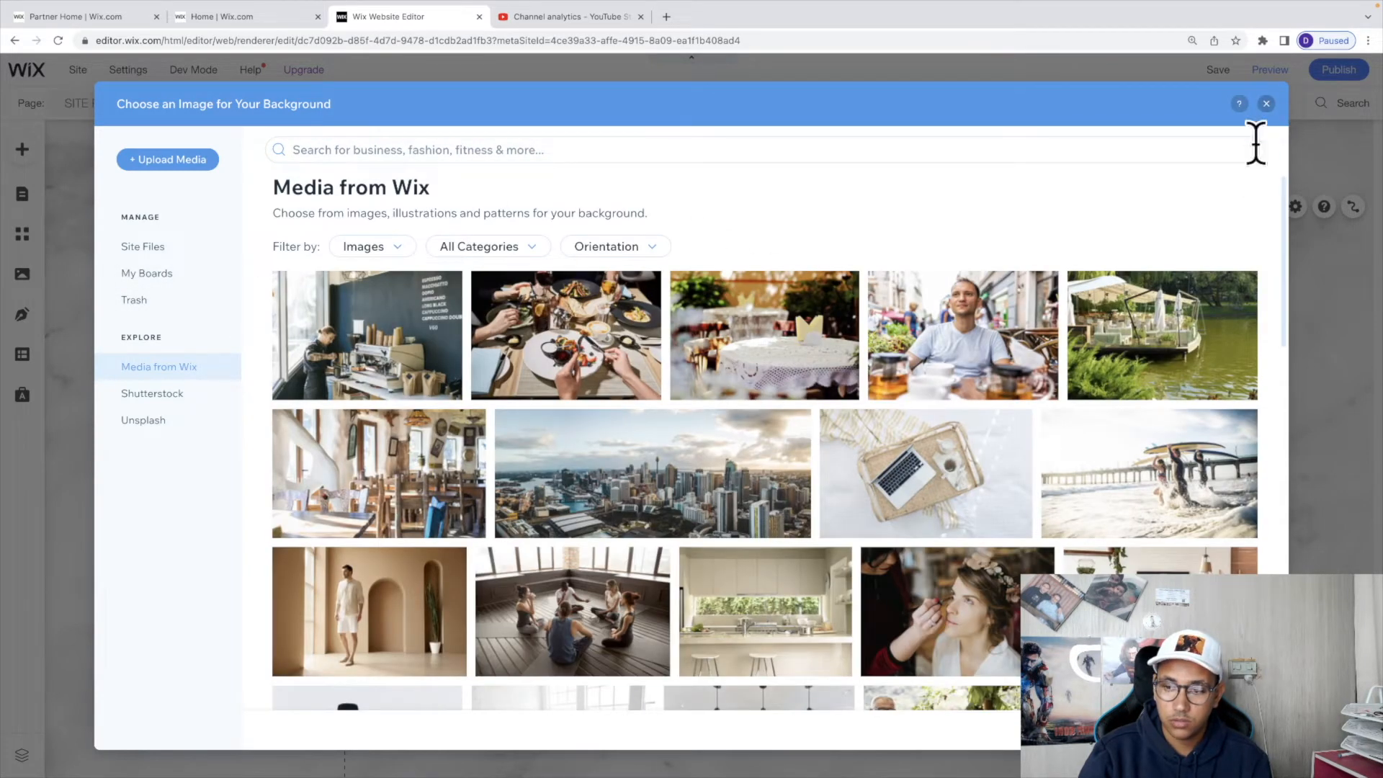
click(711, 488)
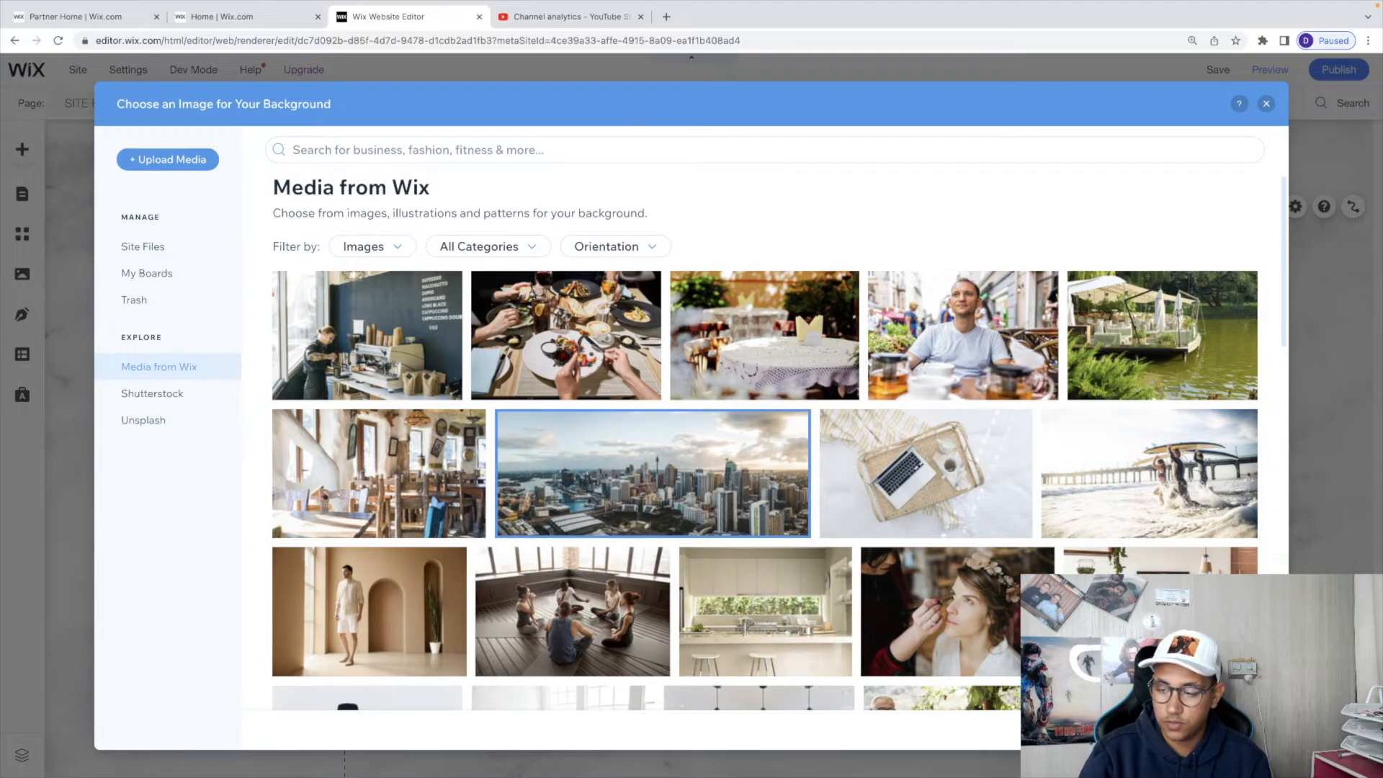
click(1266, 102)
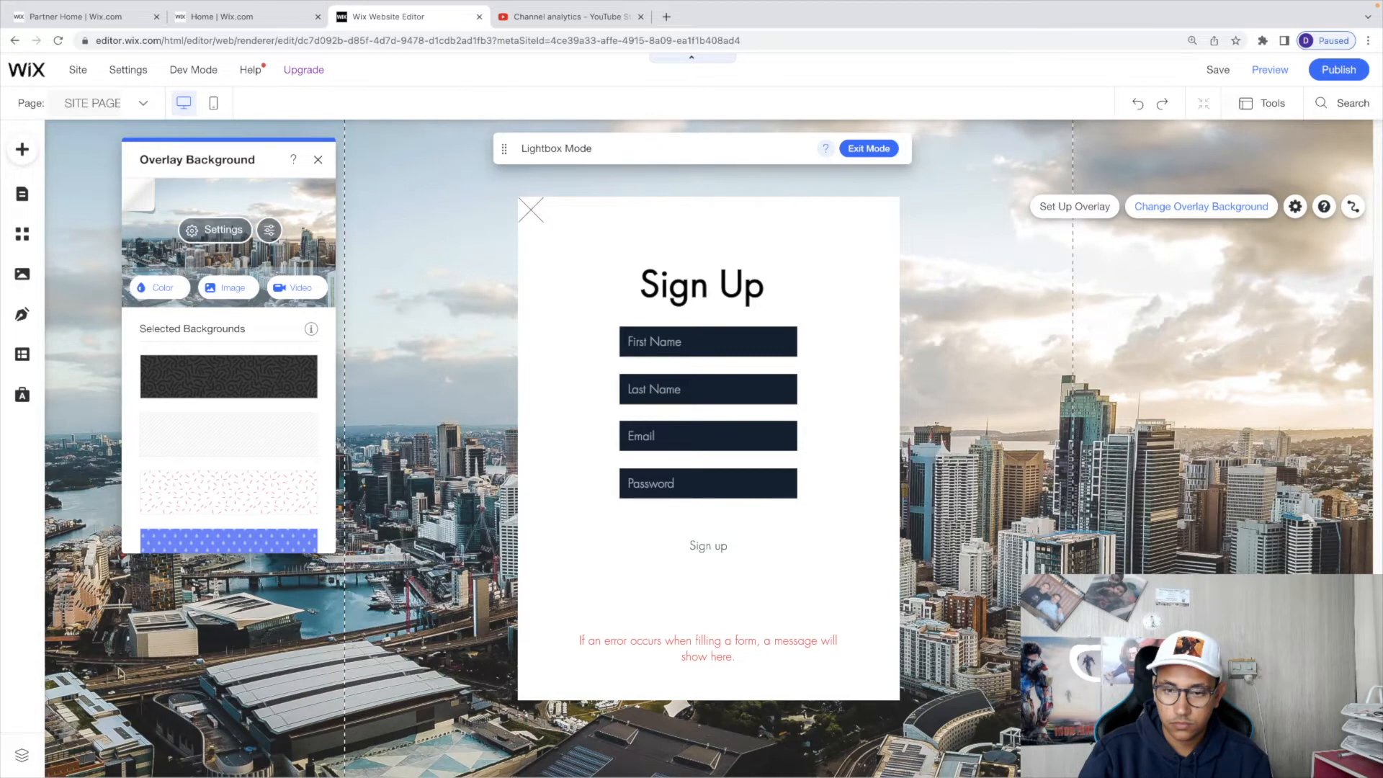
Step: Lower the lightbox's white background colour opacity to about 77%
click(837, 558)
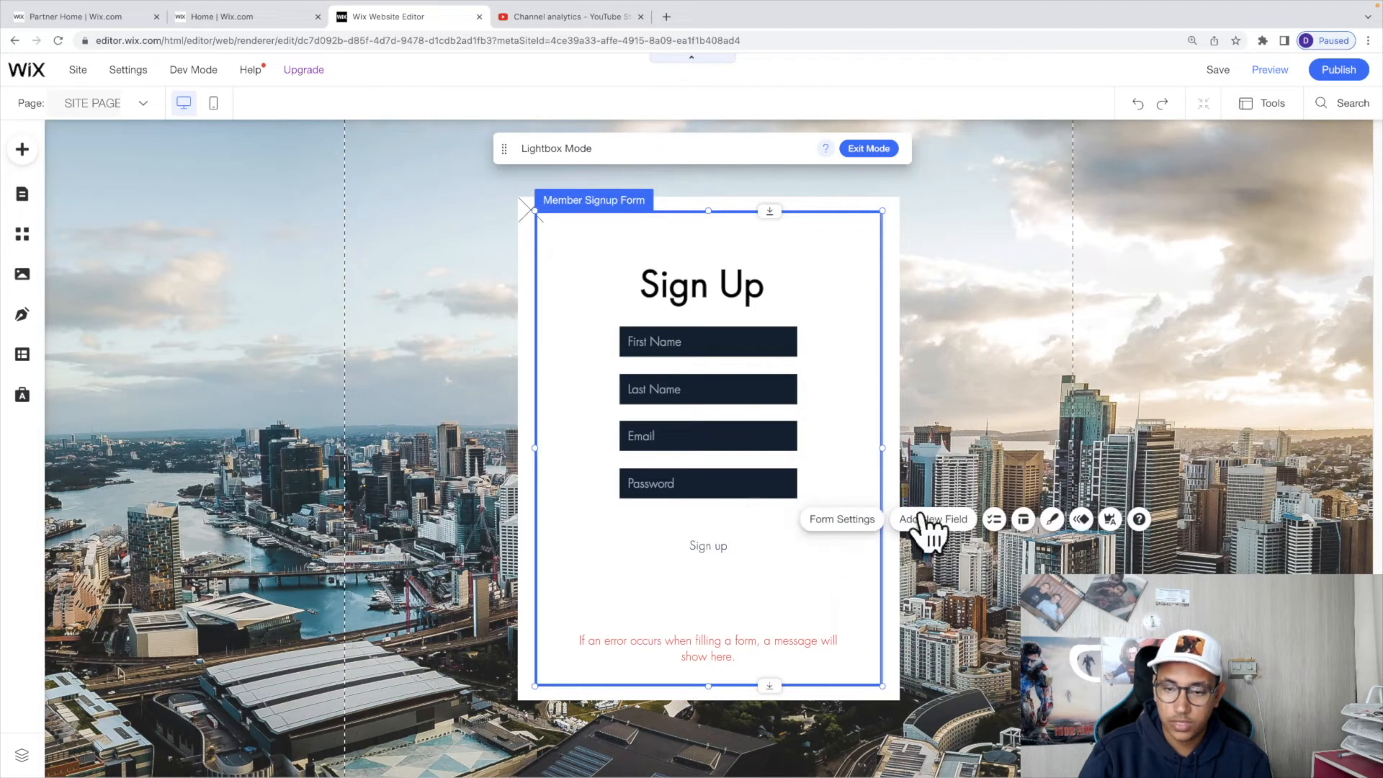
click(884, 592)
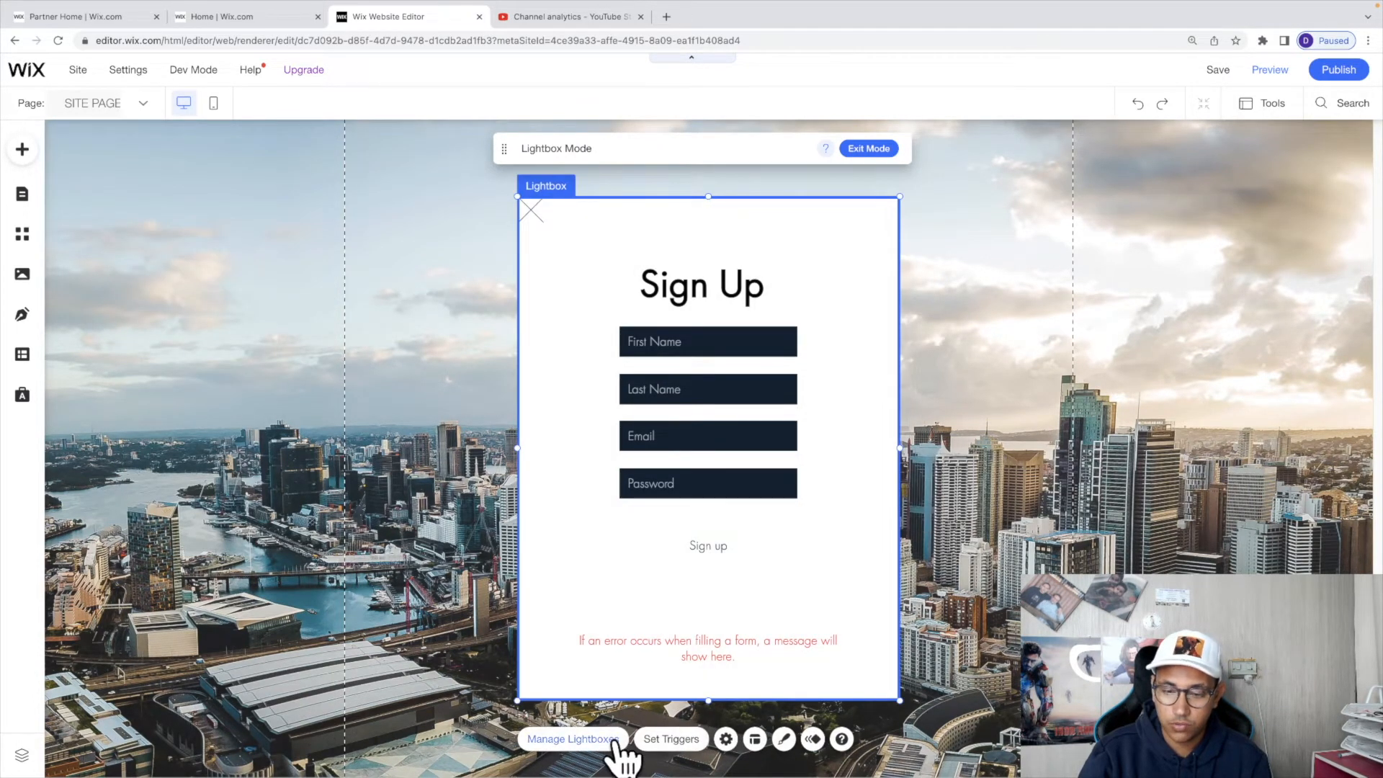
click(784, 738)
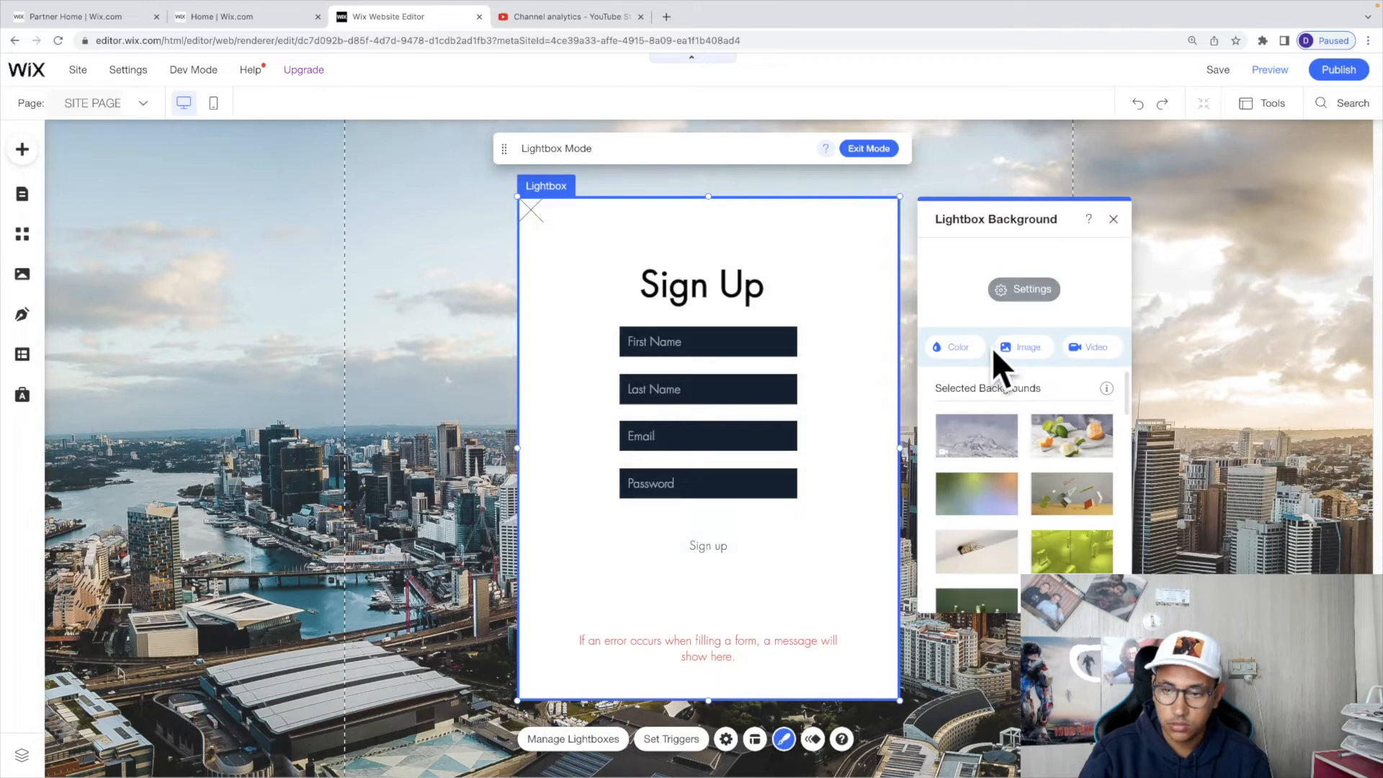
click(951, 349)
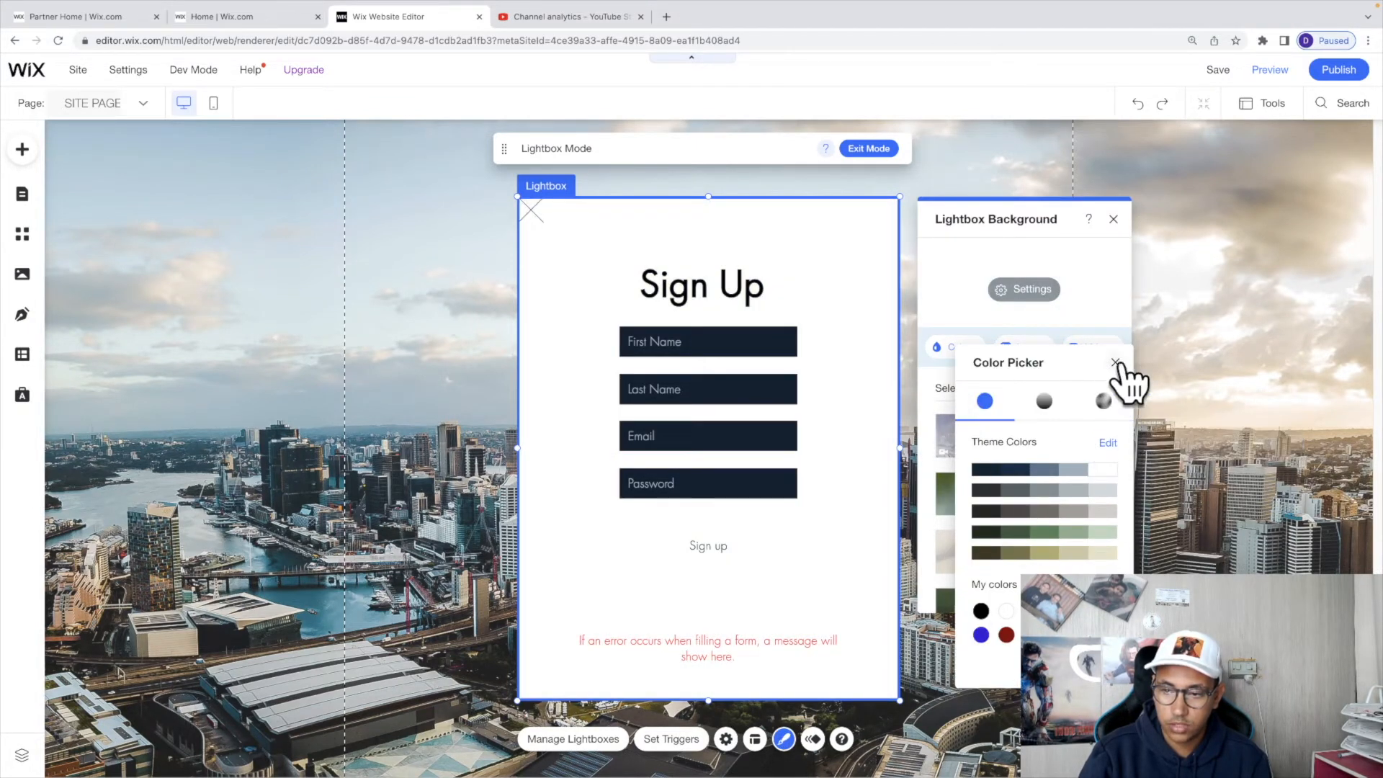
click(1115, 364)
click(1015, 289)
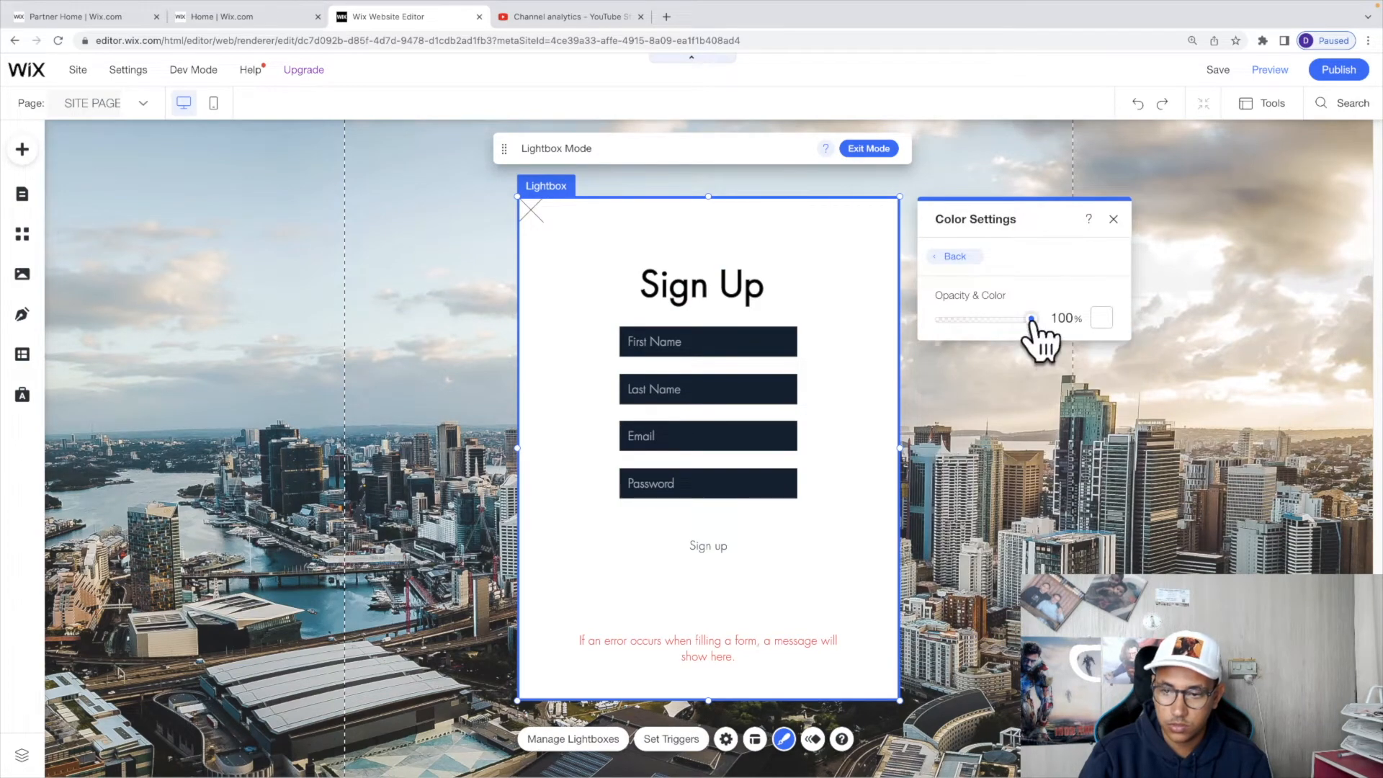
mouse_move(1031, 318)
mouse_down()
mouse_move(1006, 318)
mouse_move(1022, 317)
mouse_up()
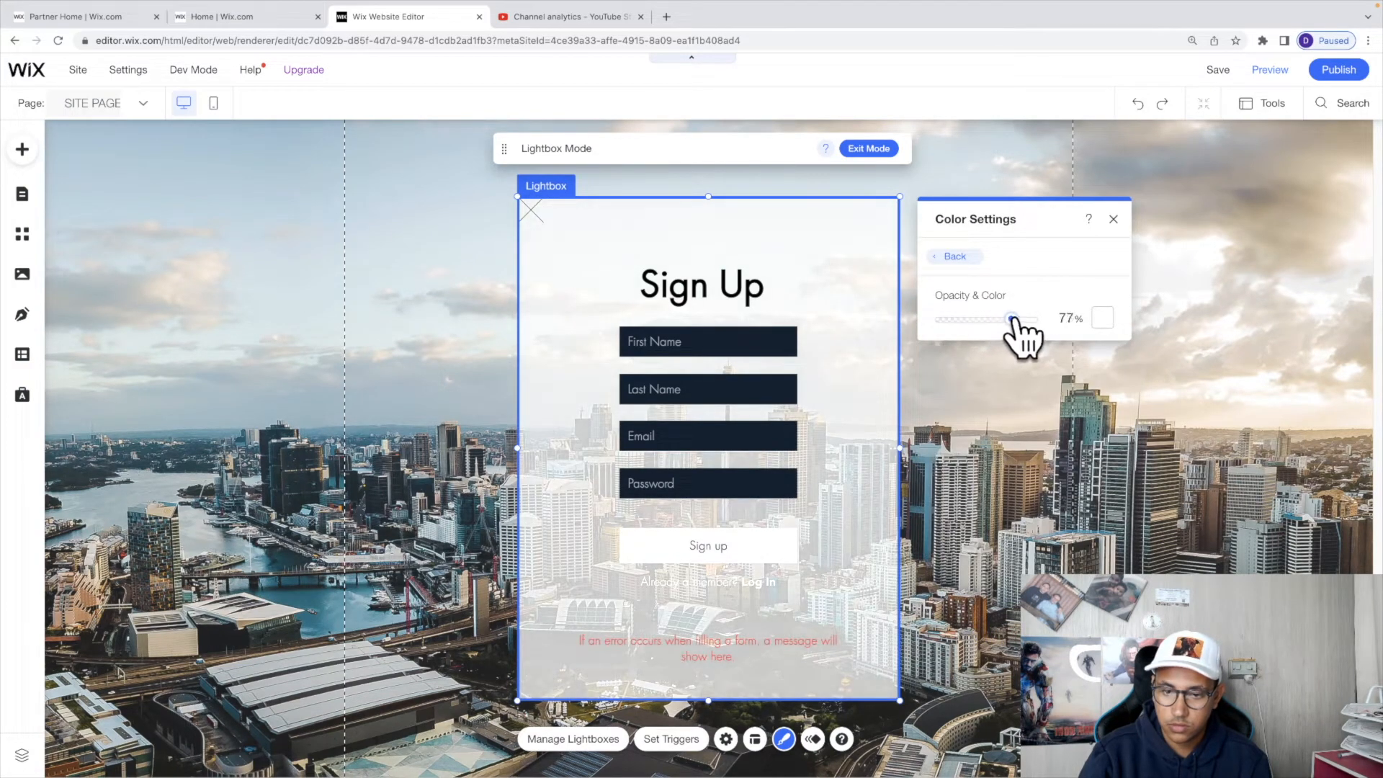
click(1046, 526)
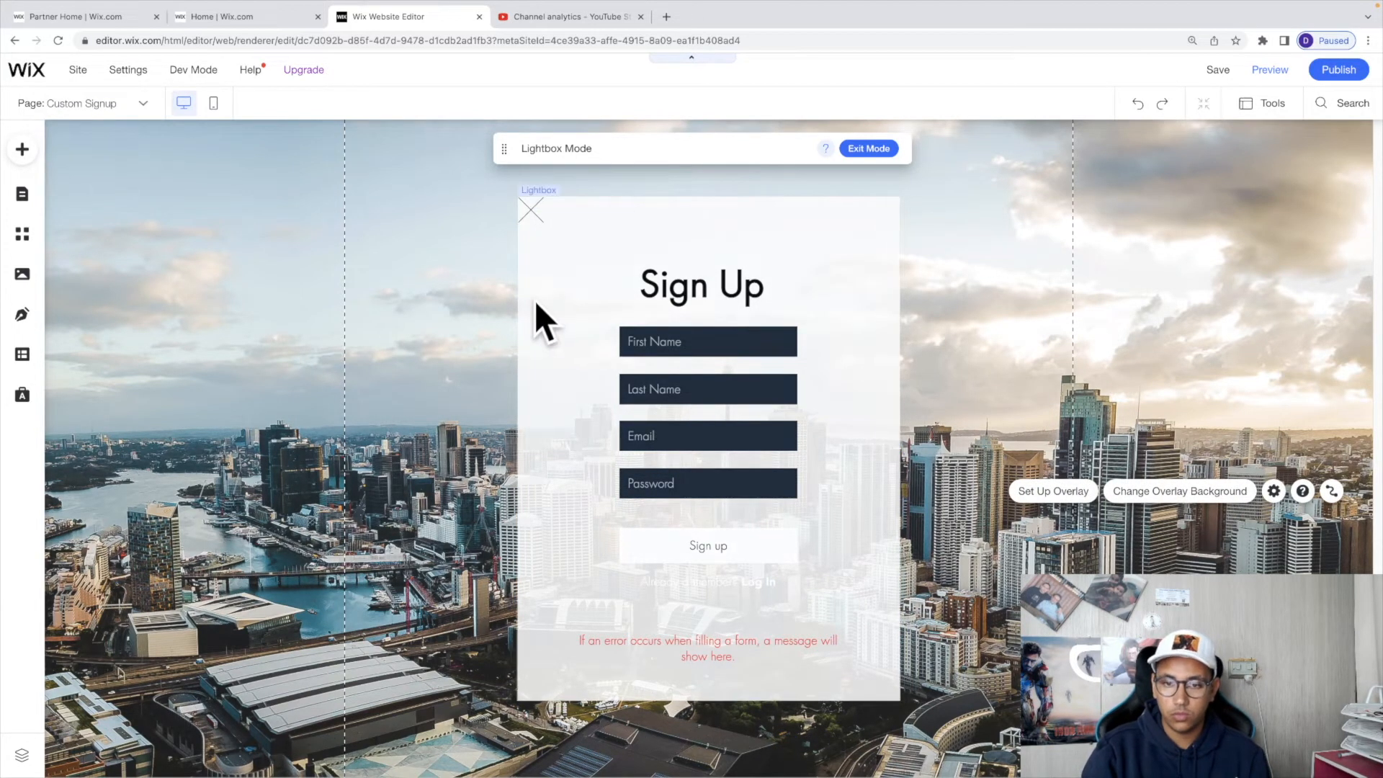
Step: Move the Sign Up title higher on the form
click(708, 287)
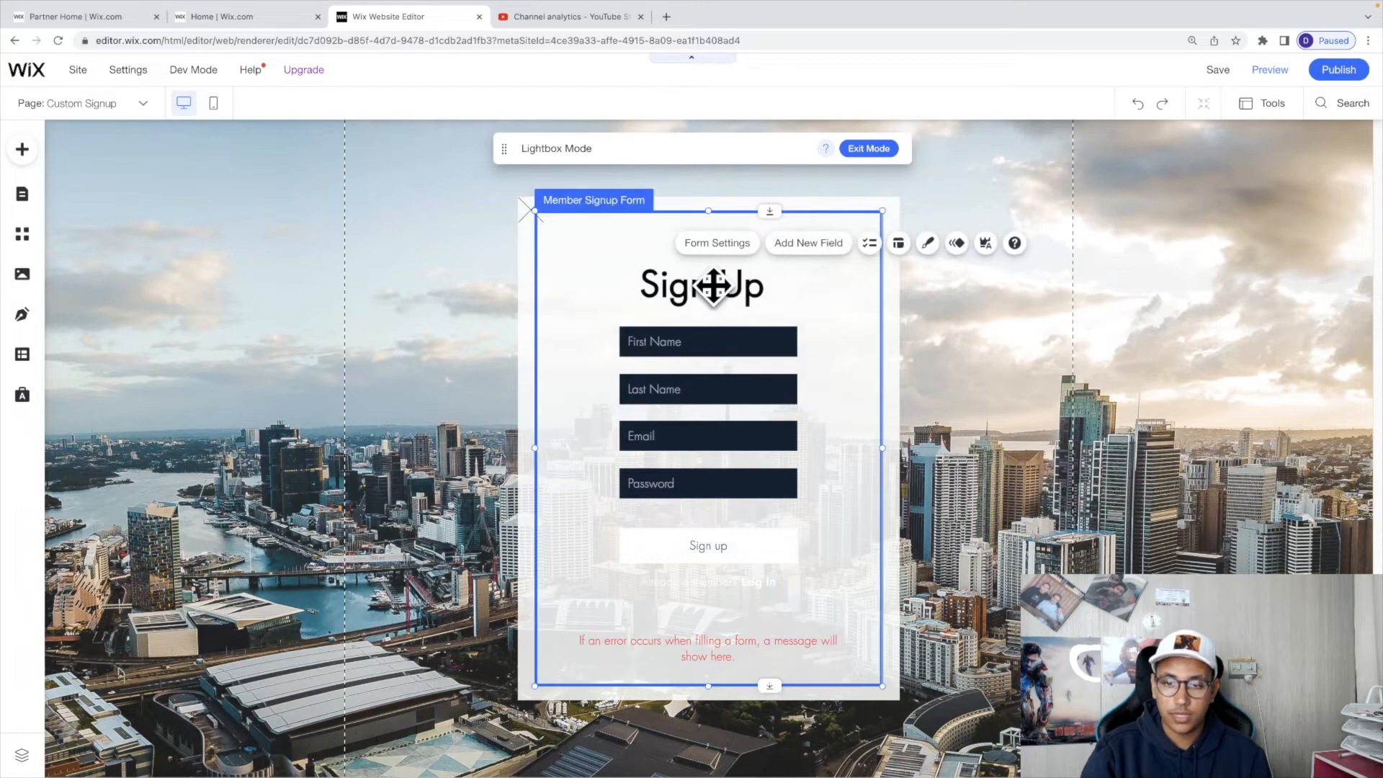
click(692, 286)
drag(690, 285, 694, 238)
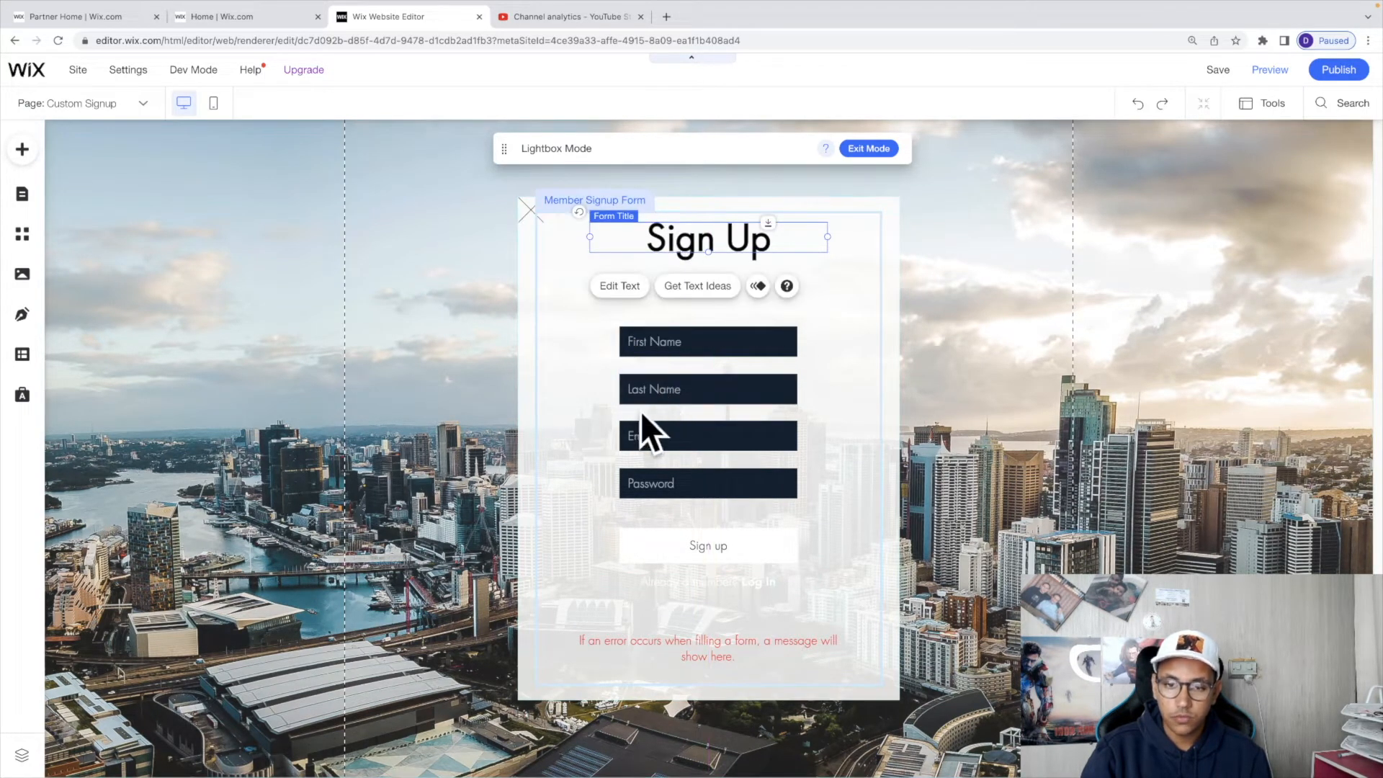
Step: Add a privacy policy agreement checkbox from the Add New Field list
click(594, 426)
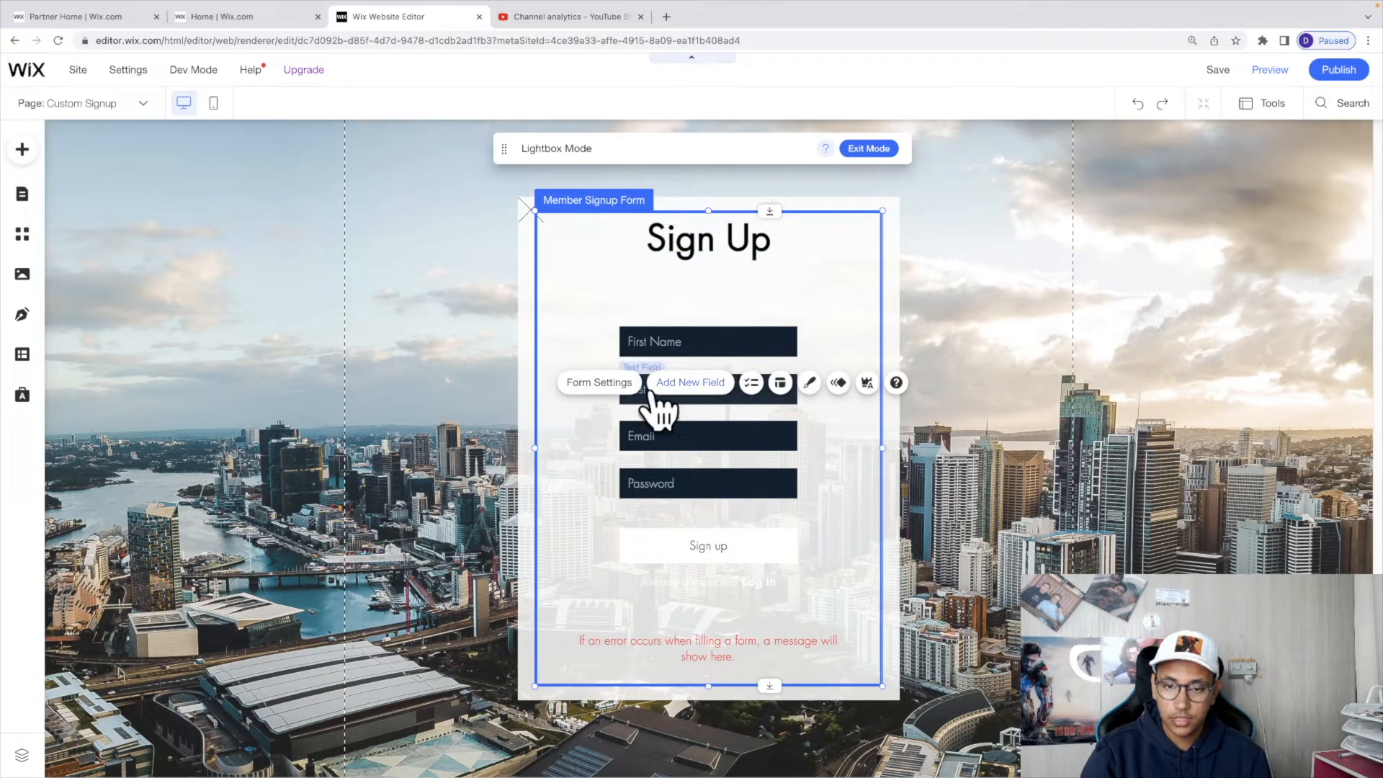
click(692, 382)
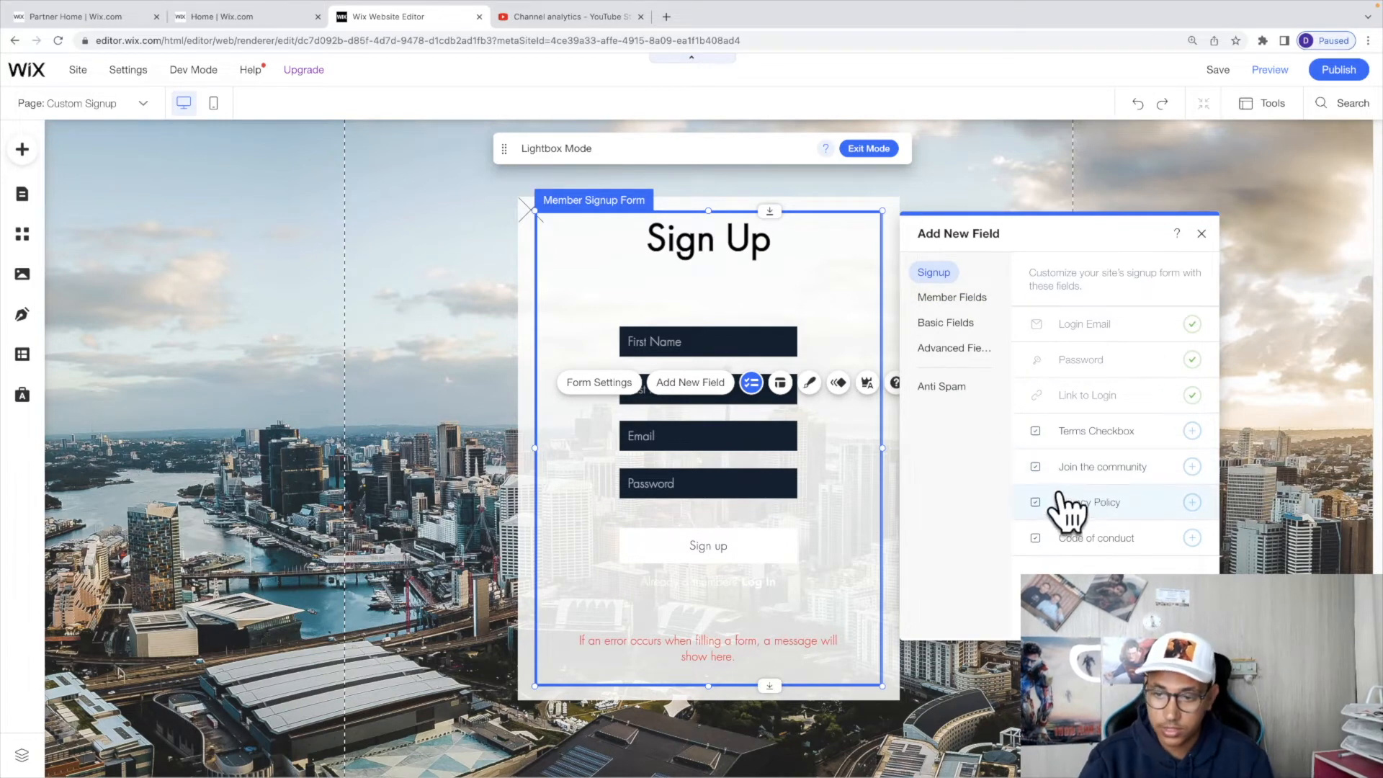
click(1081, 502)
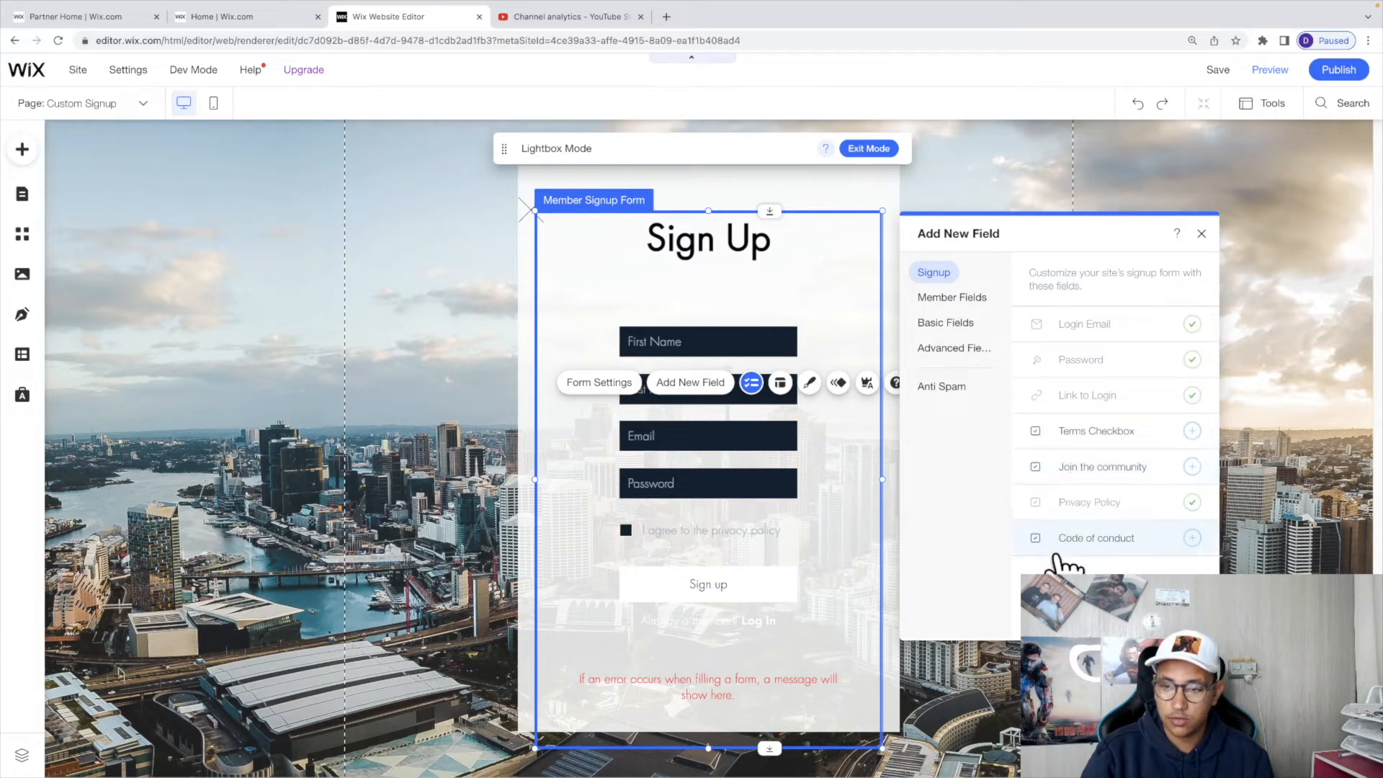
Step: Add reCAPTCHA and Autocomplete Address from Member Fields, then view advanced fields
click(951, 298)
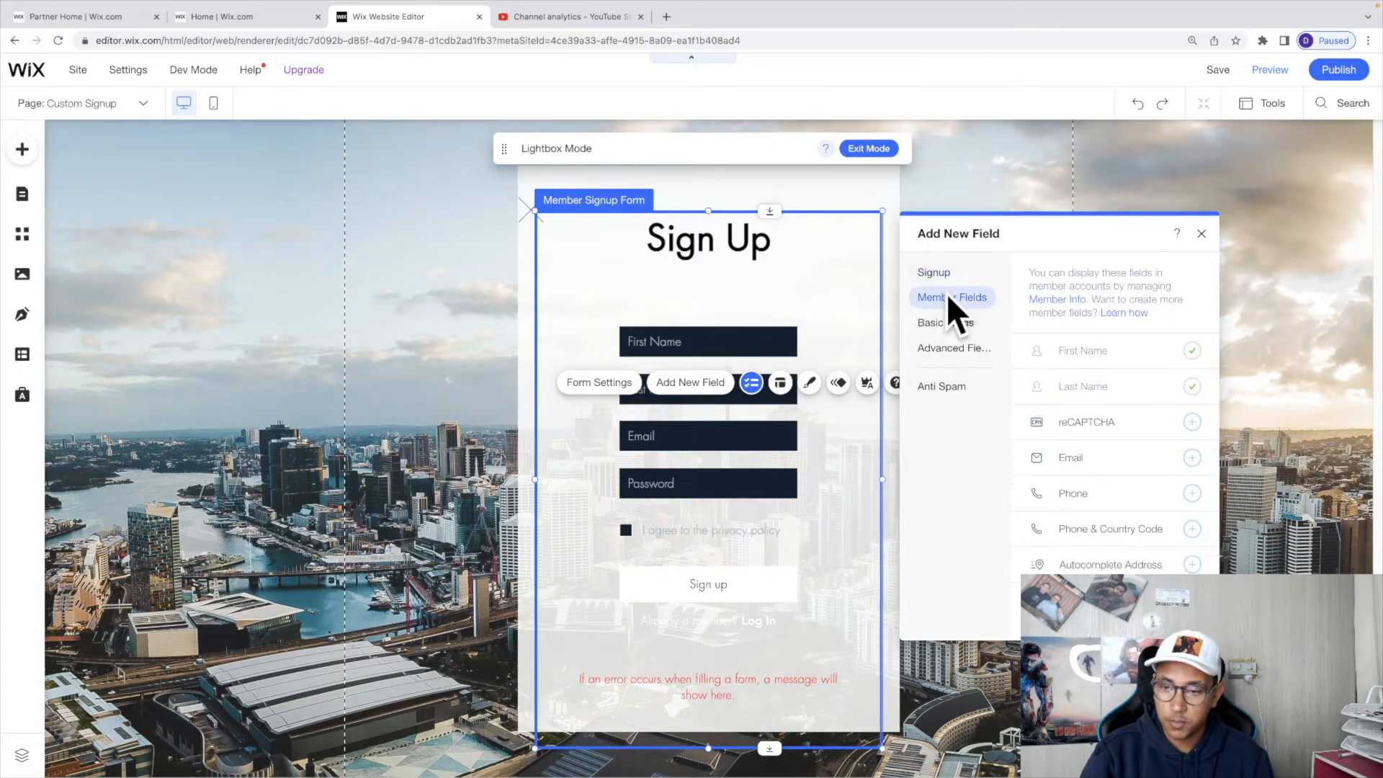
click(1086, 424)
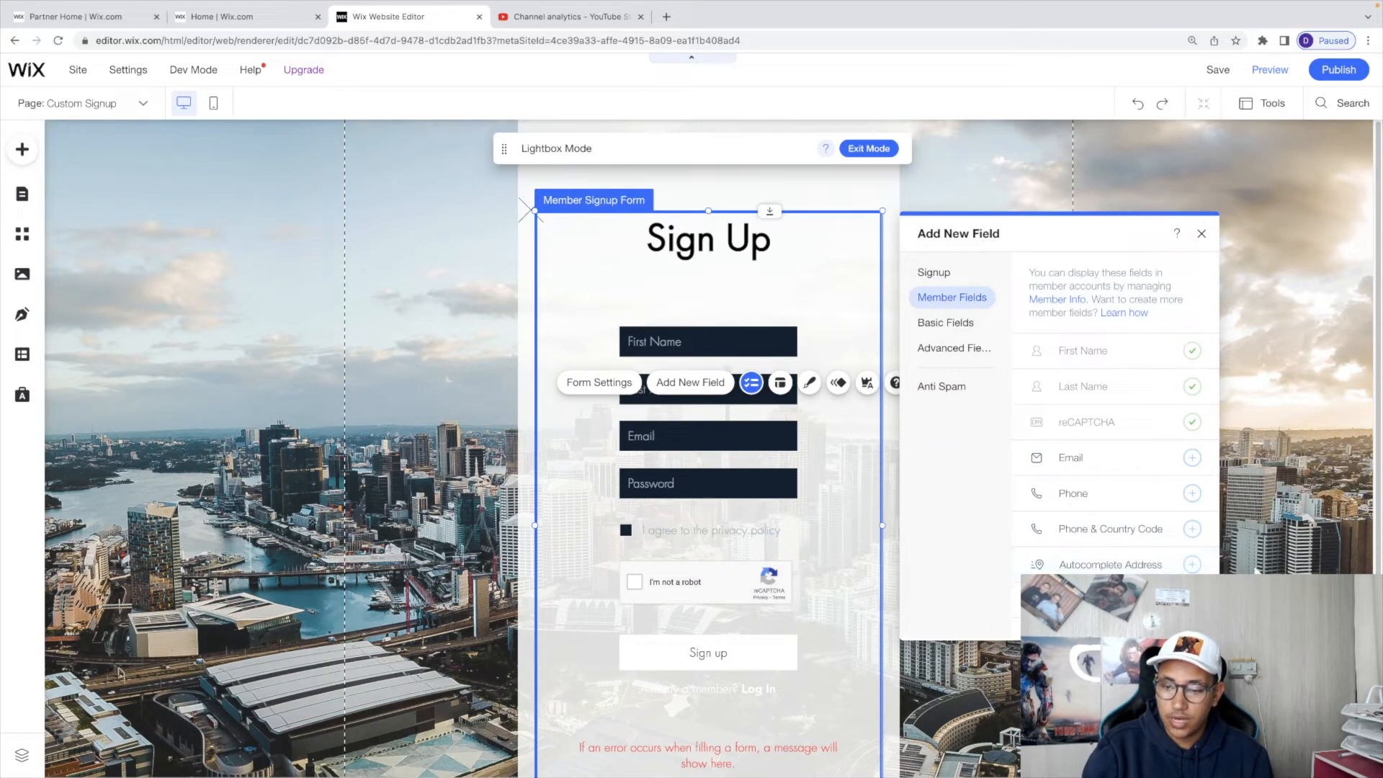
click(1192, 564)
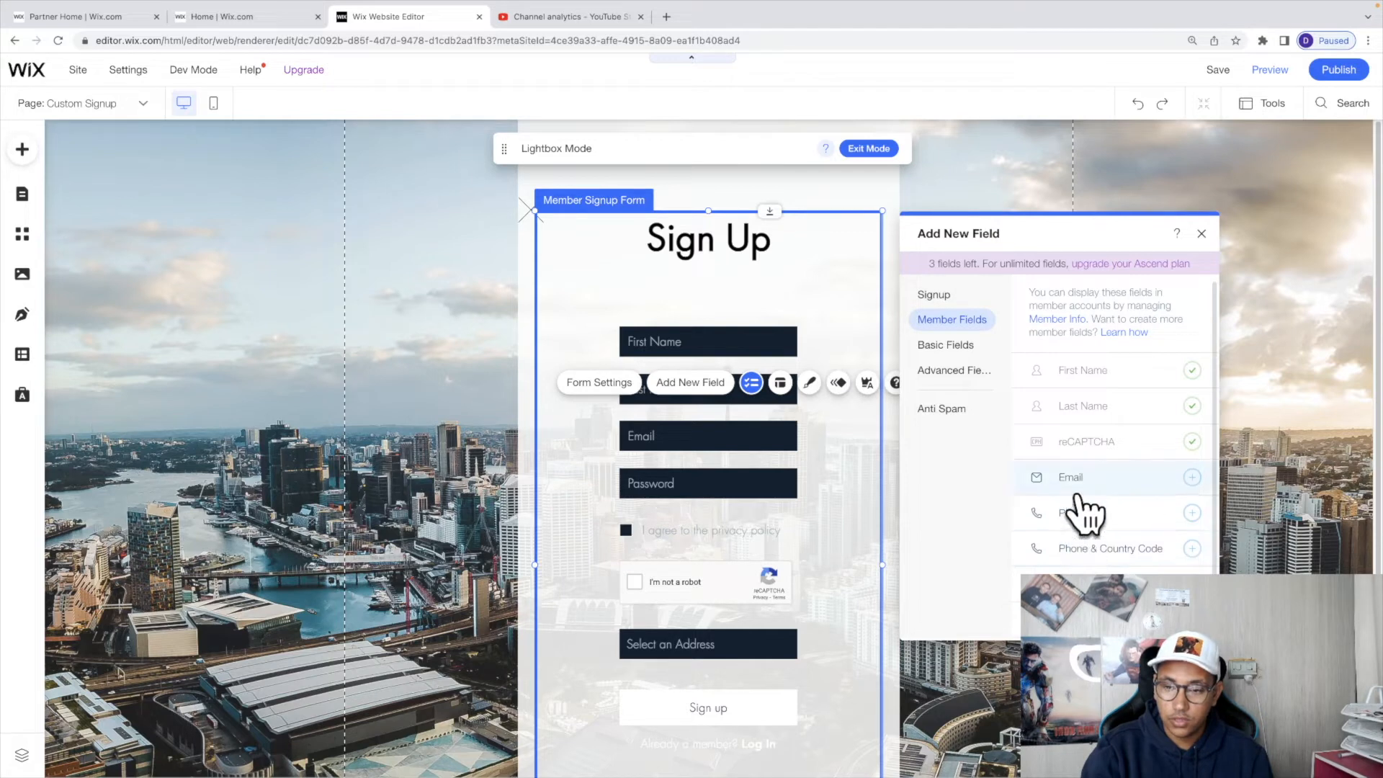
click(954, 370)
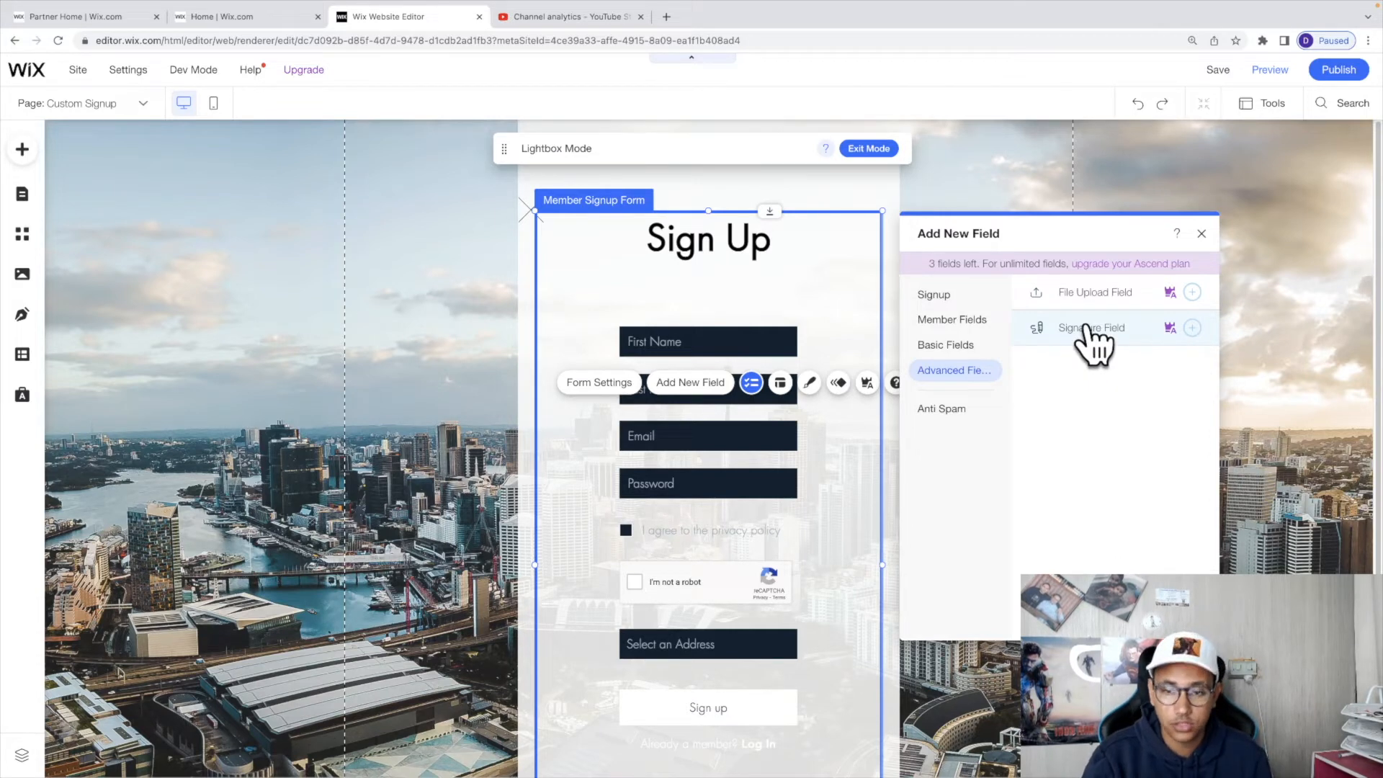
Step: Add a Radio Buttons field from Basic Fields and open its choices list
click(945, 345)
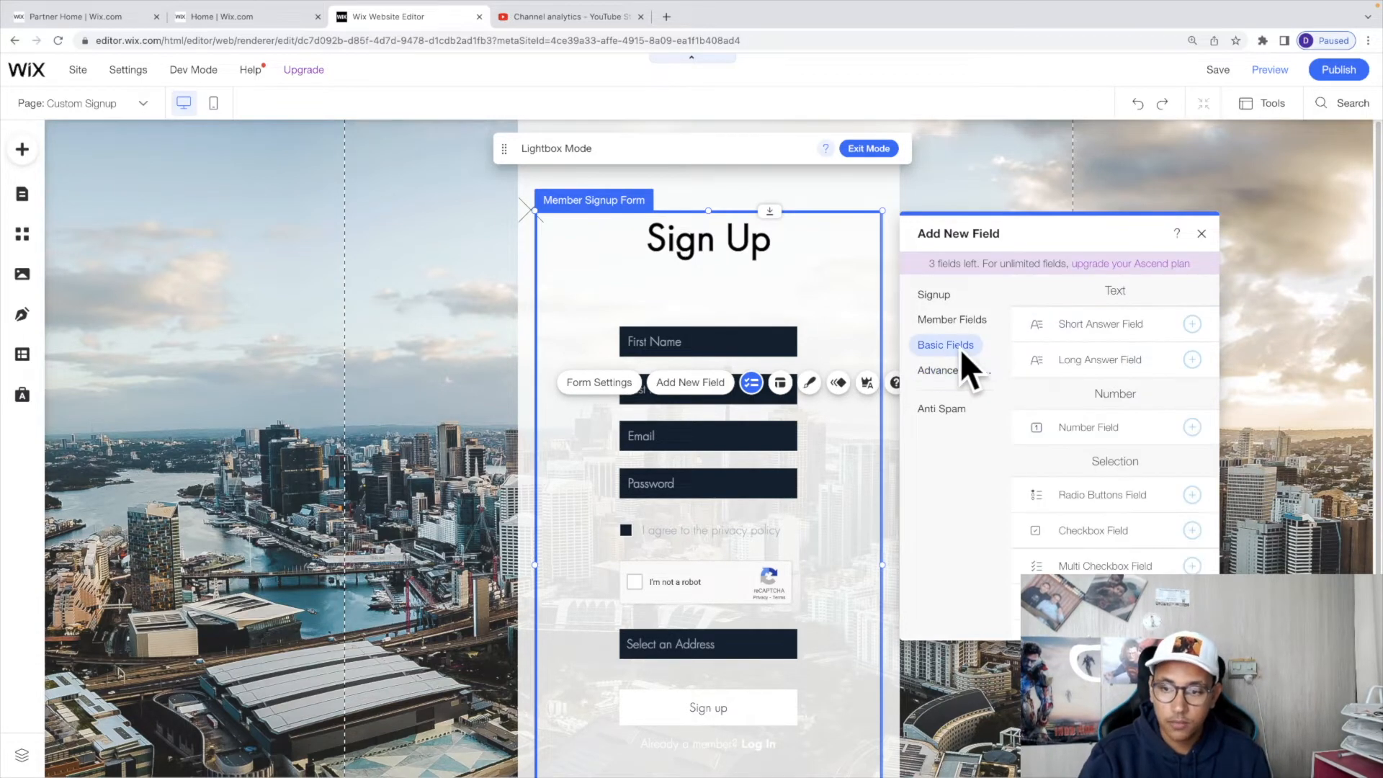
scroll(1143, 448, down, 3)
scroll(1143, 449, down, 3)
scroll(1144, 449, down, 3)
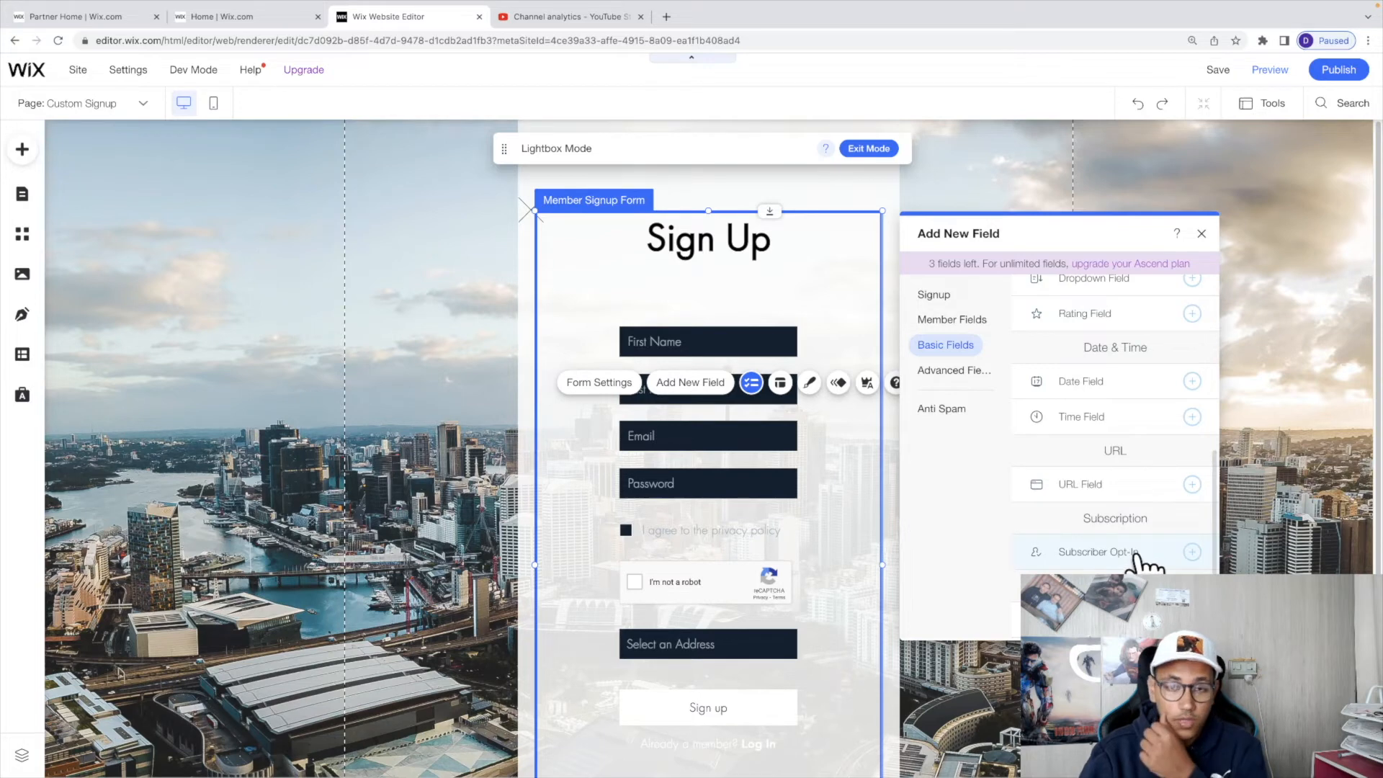
scroll(1112, 411, up, 1)
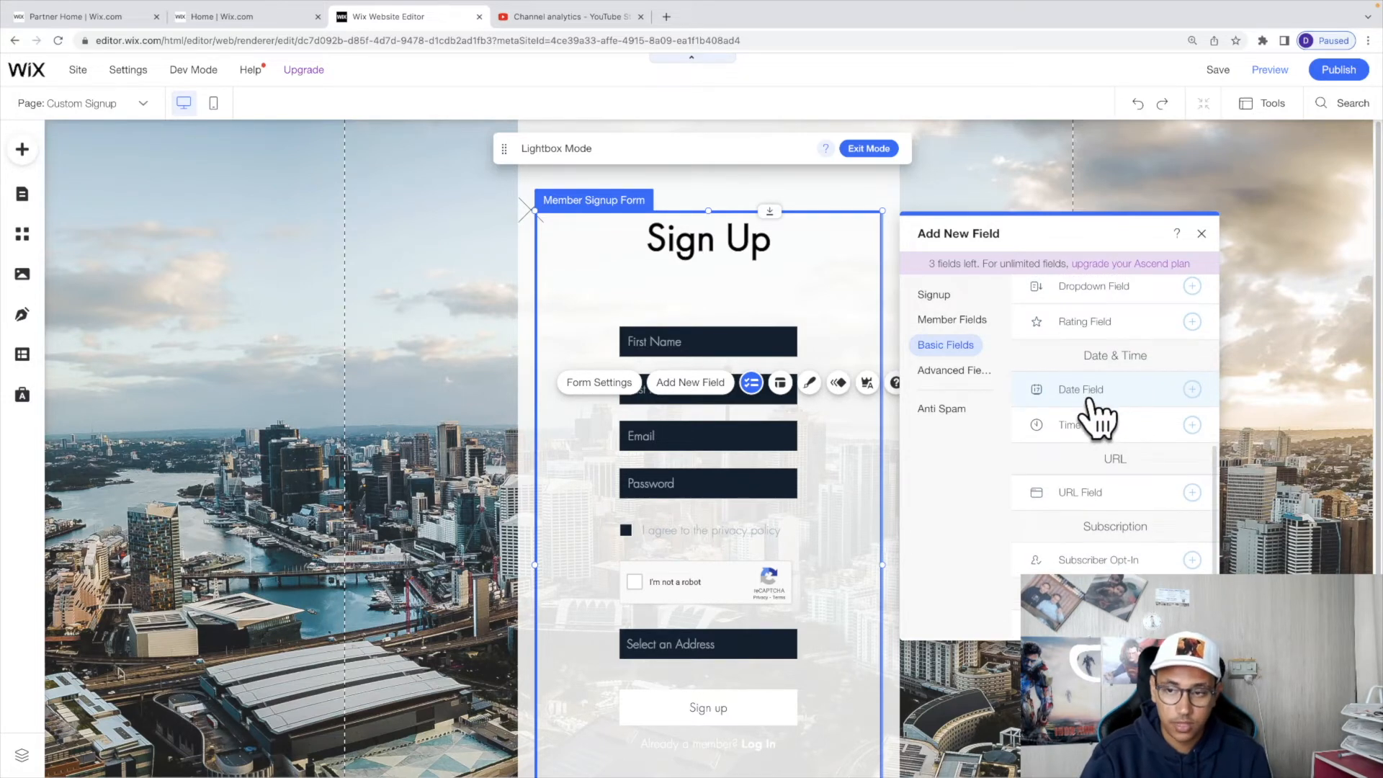
scroll(1109, 413, up, 2)
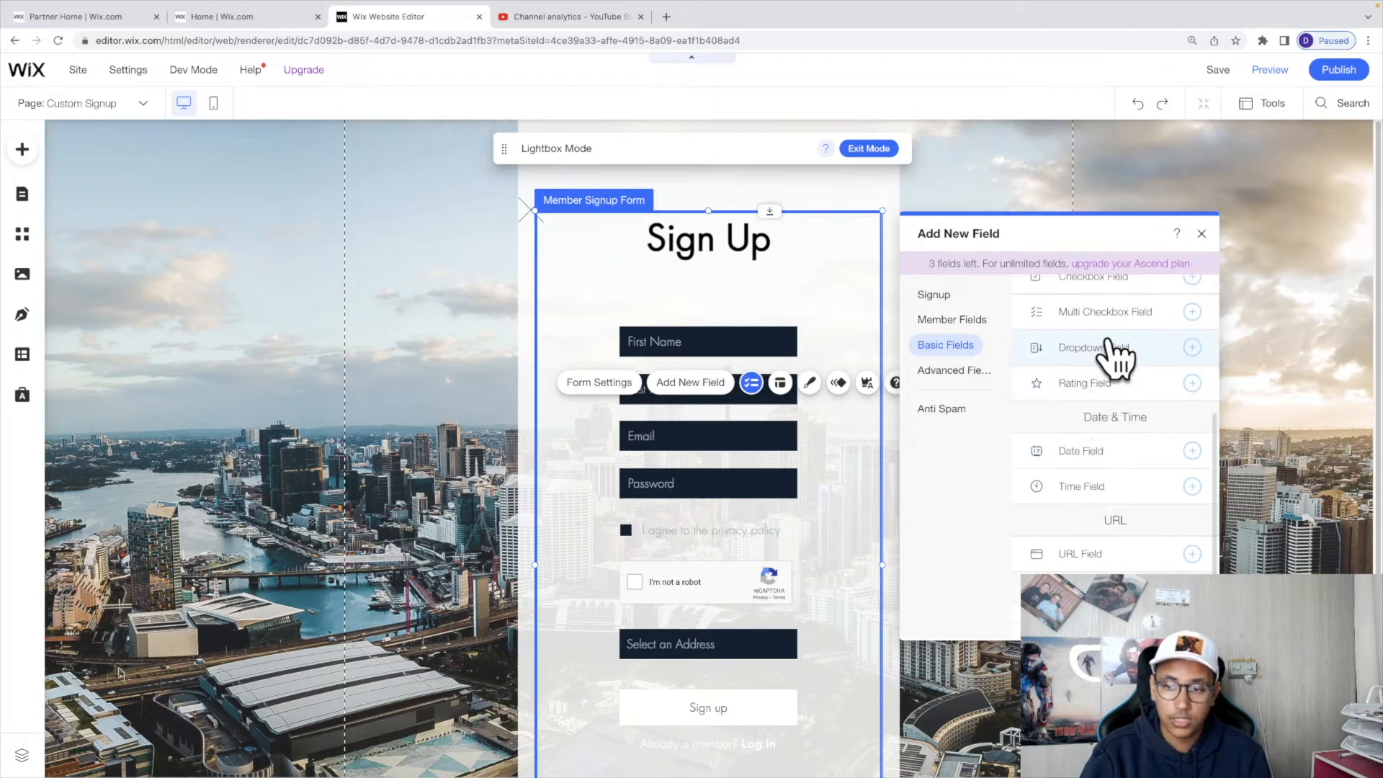
scroll(1102, 399, up, 3)
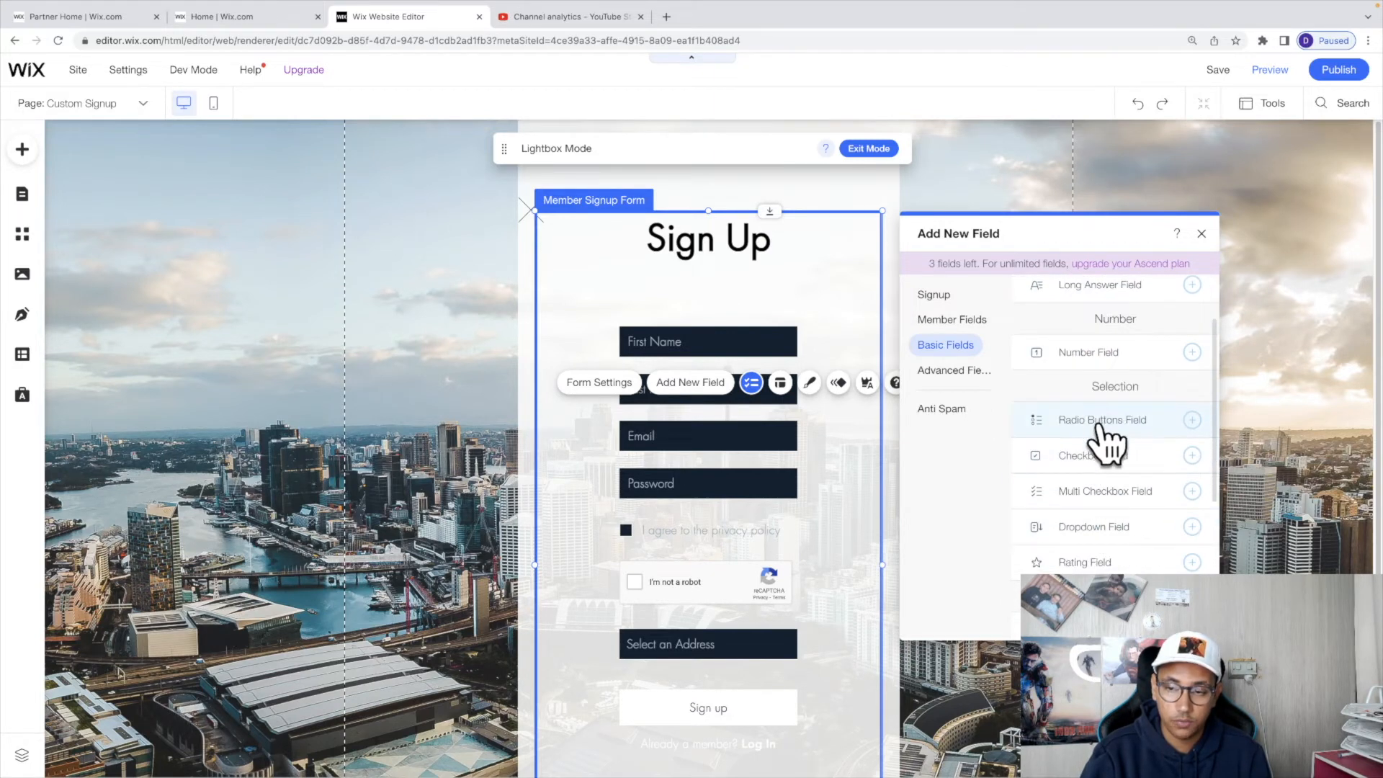
click(1102, 422)
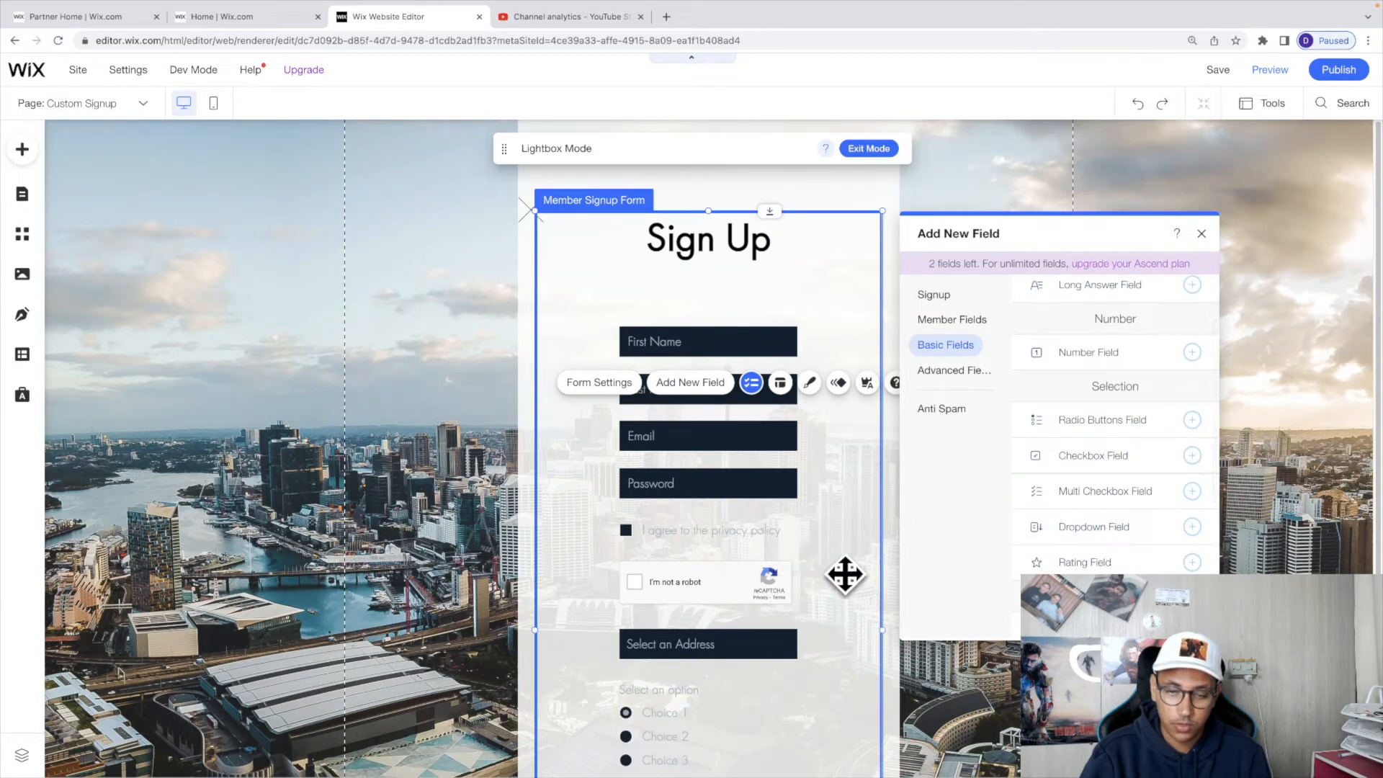
scroll(846, 573, down, 3)
click(679, 486)
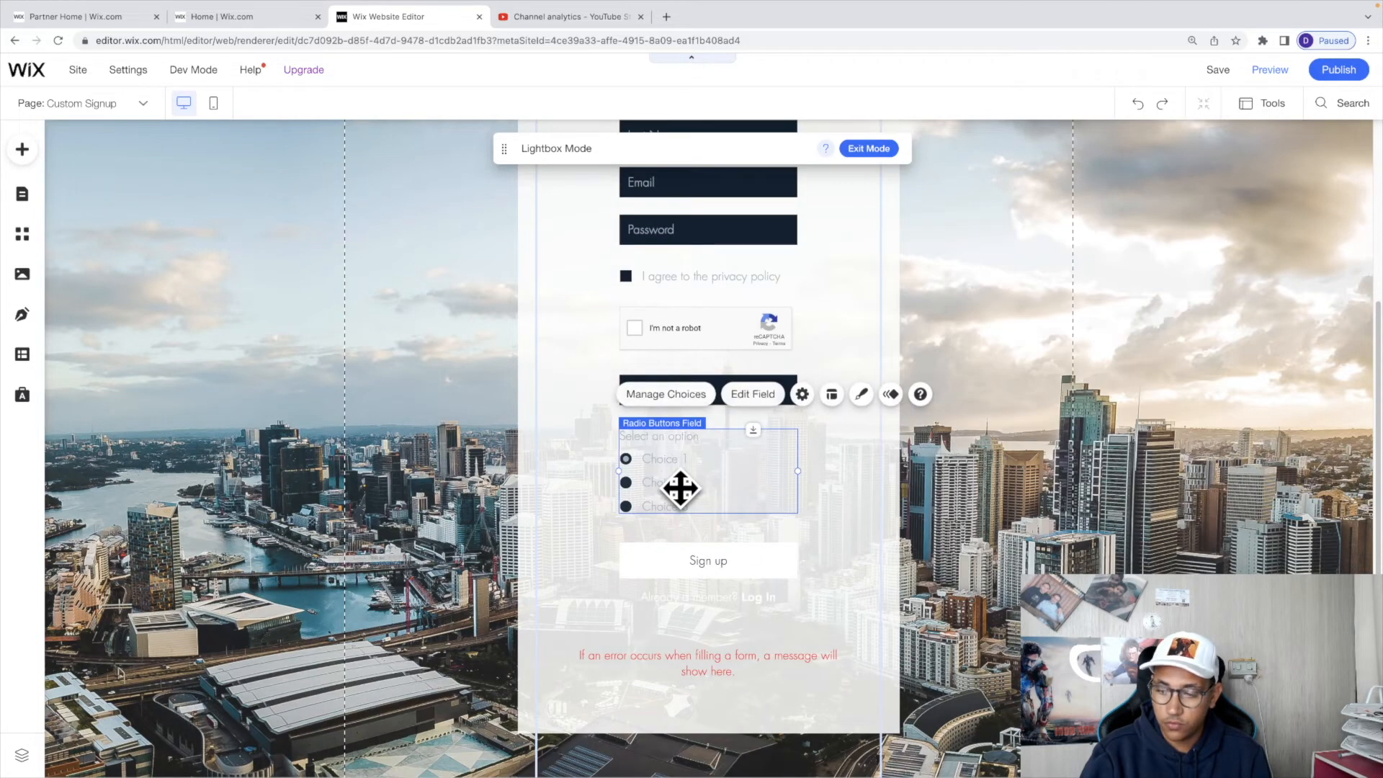
click(653, 404)
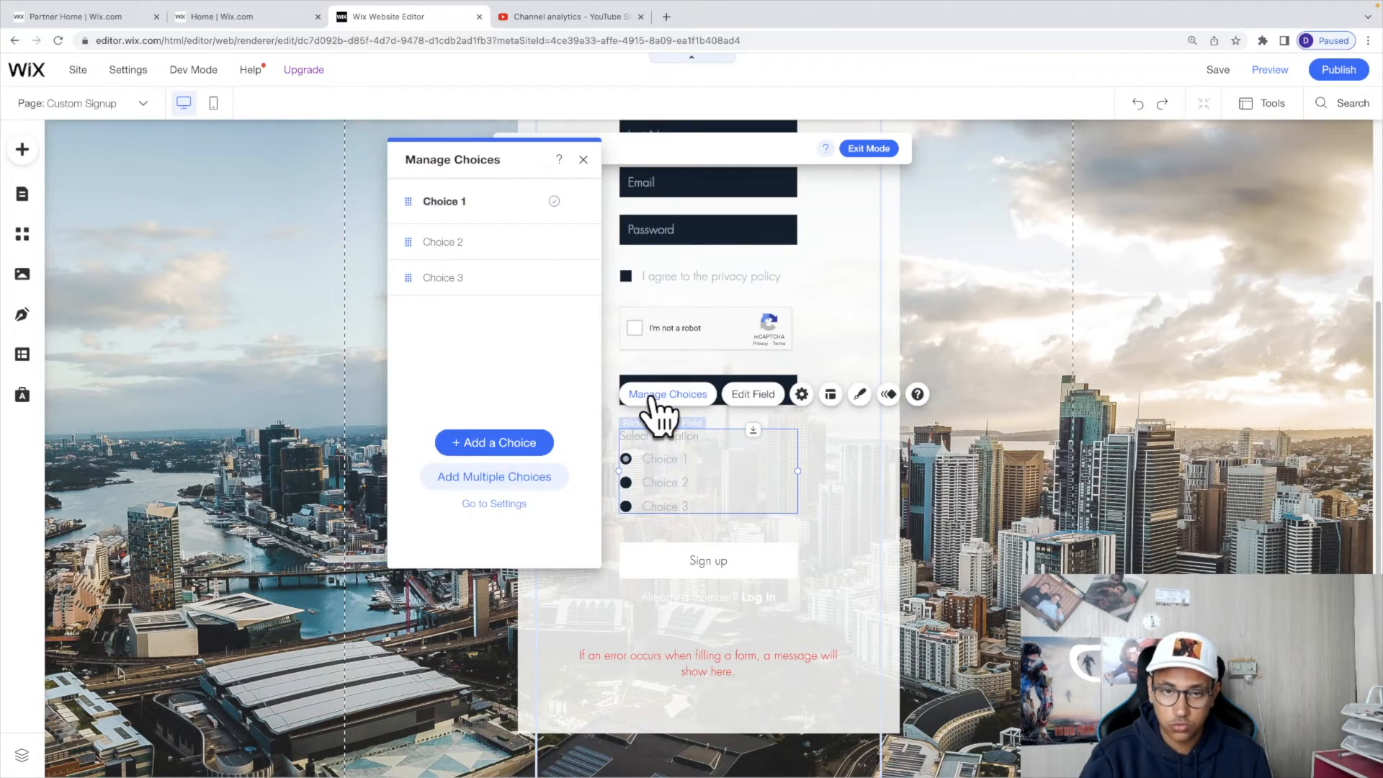
Step: Replace the default choices with Male, Female and Other via Add Multiple Choices
click(574, 201)
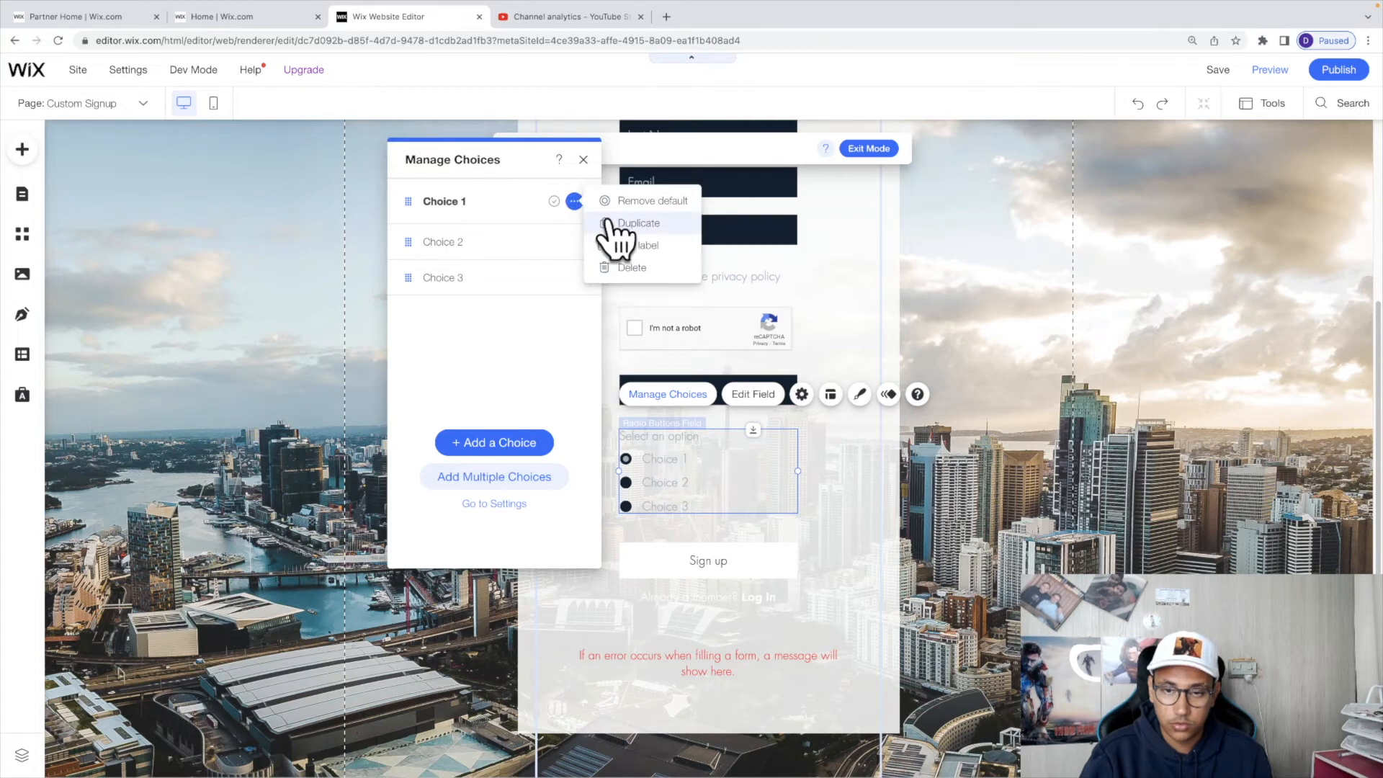
click(637, 268)
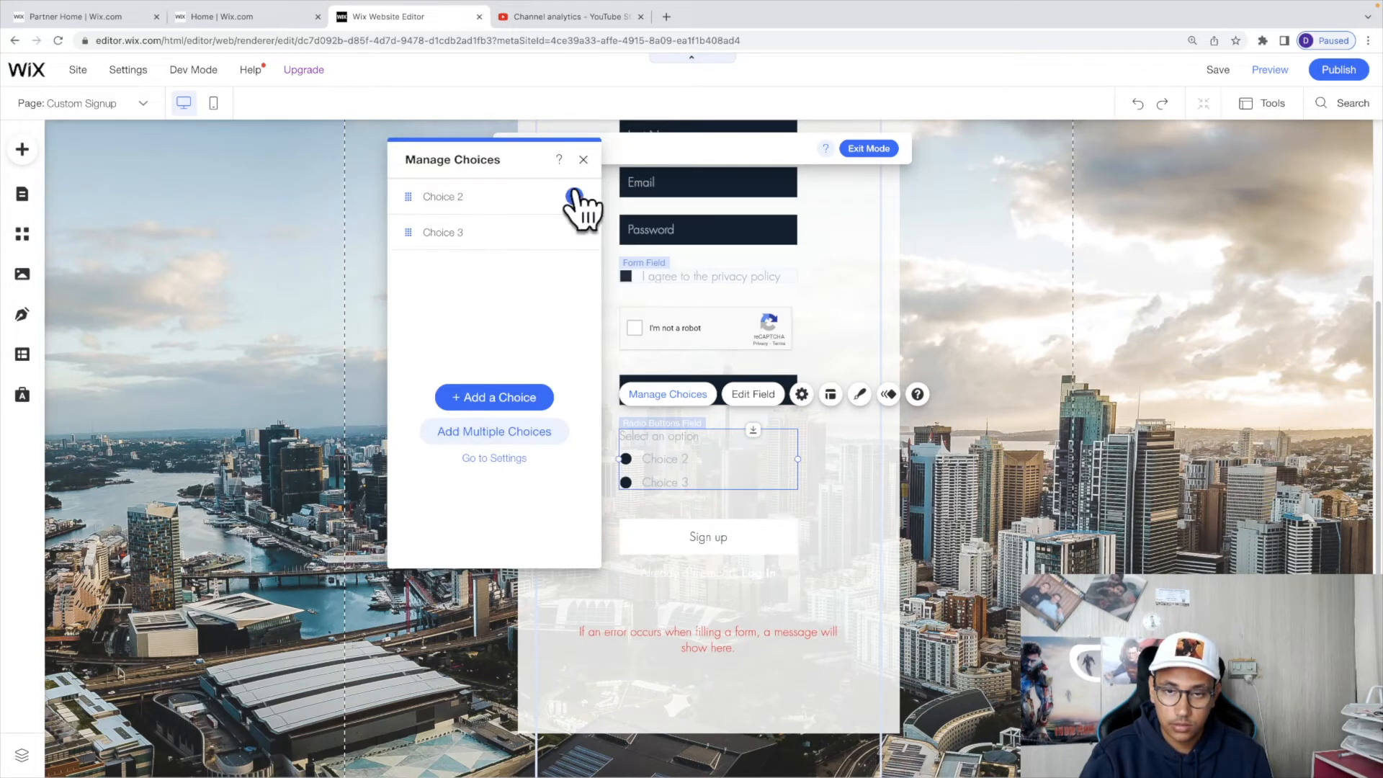
click(573, 197)
click(627, 247)
click(494, 431)
text(Male,)
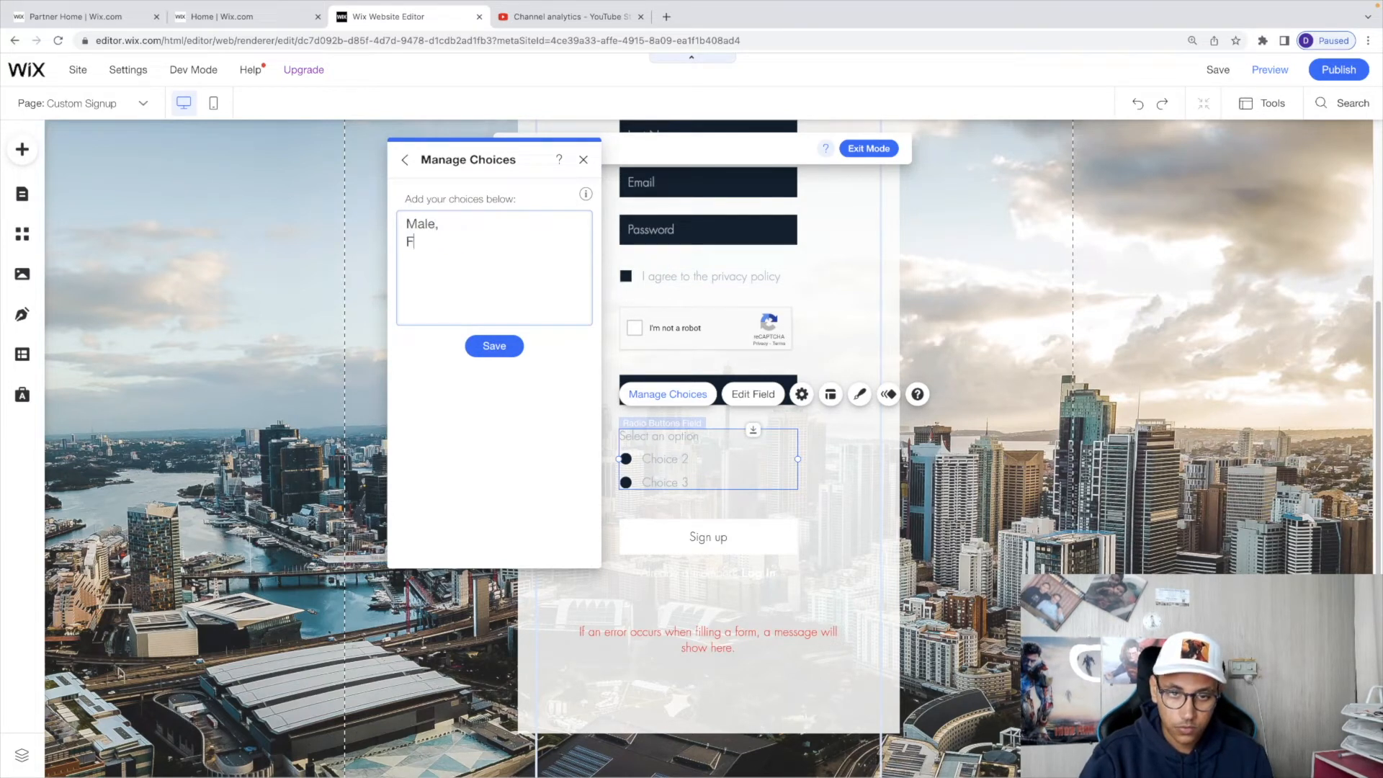
text(e, )
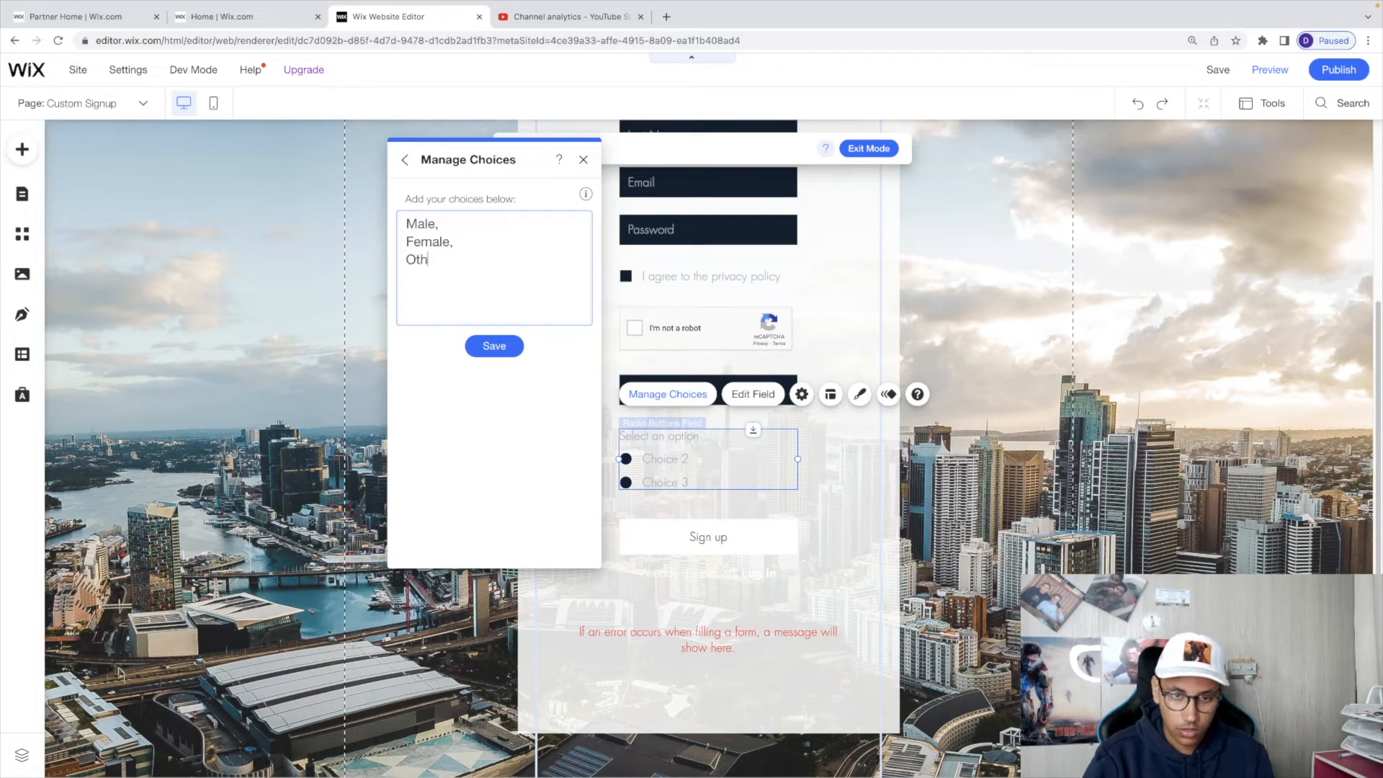
text(er)
click(497, 347)
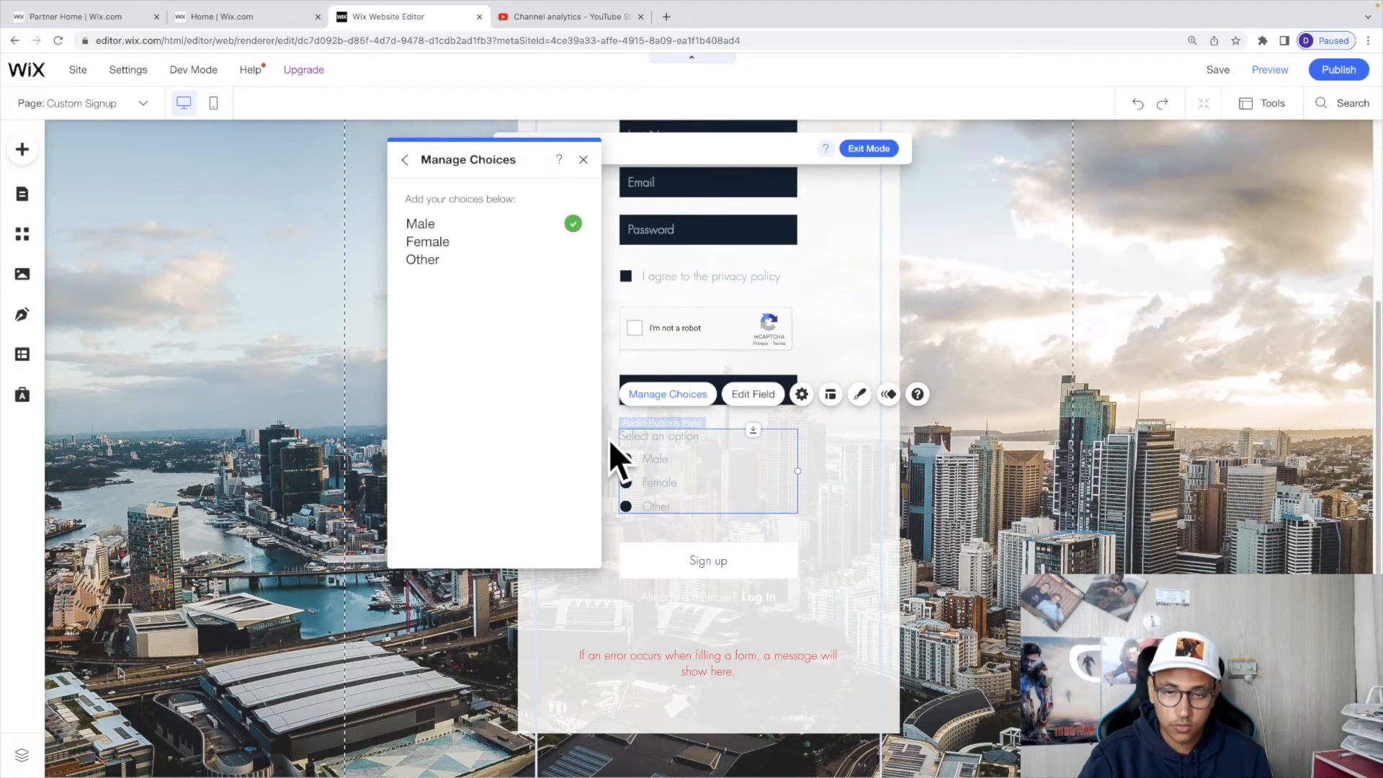
click(627, 453)
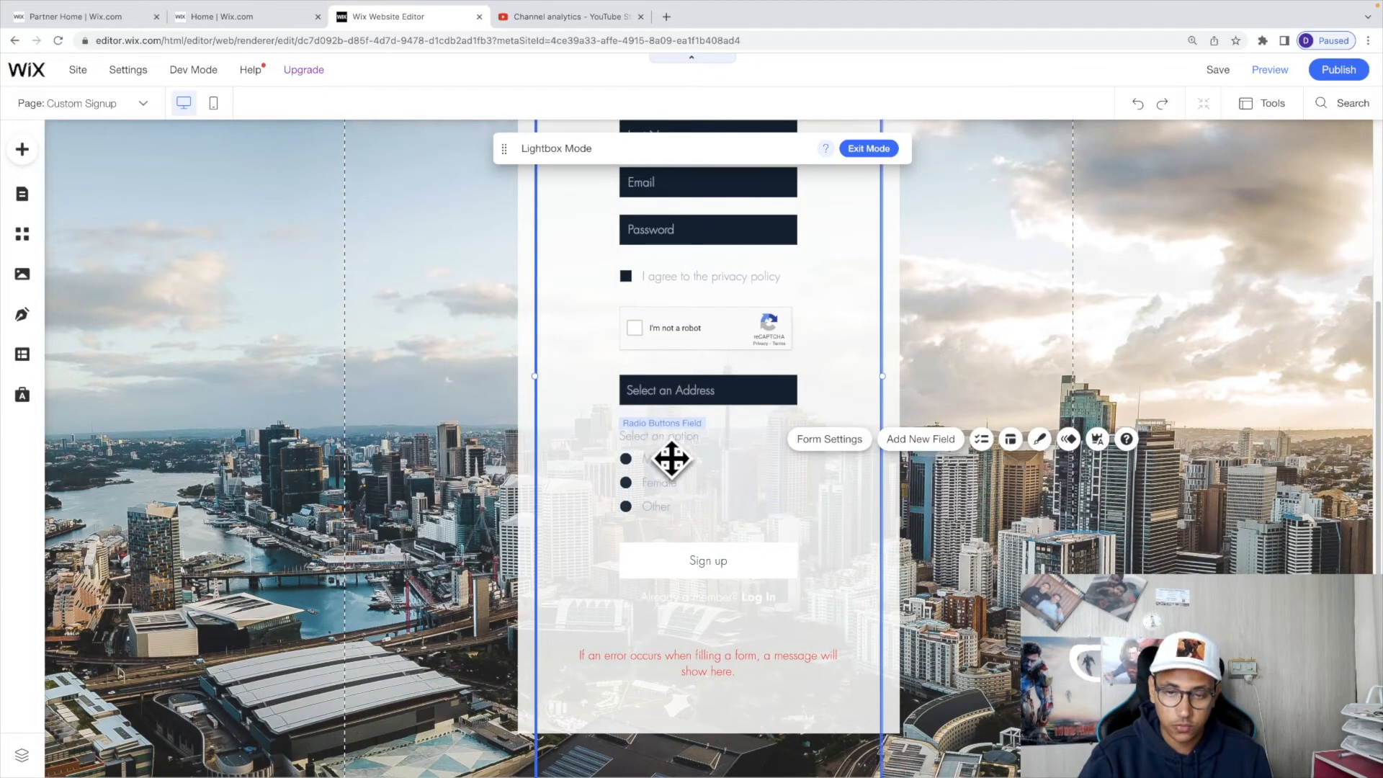
click(692, 458)
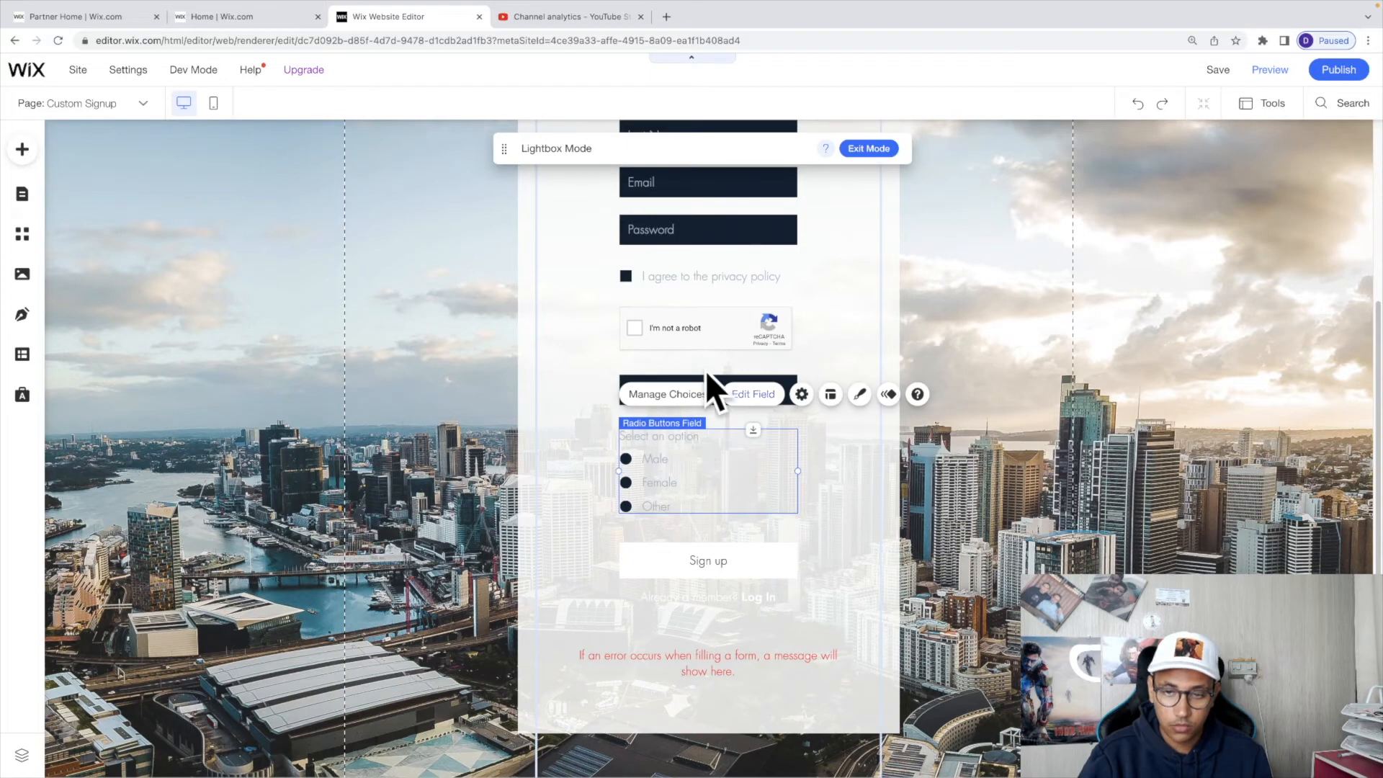
Step: Set the radio field's name to 'Select Your Gender:' in Advanced Settings
click(801, 394)
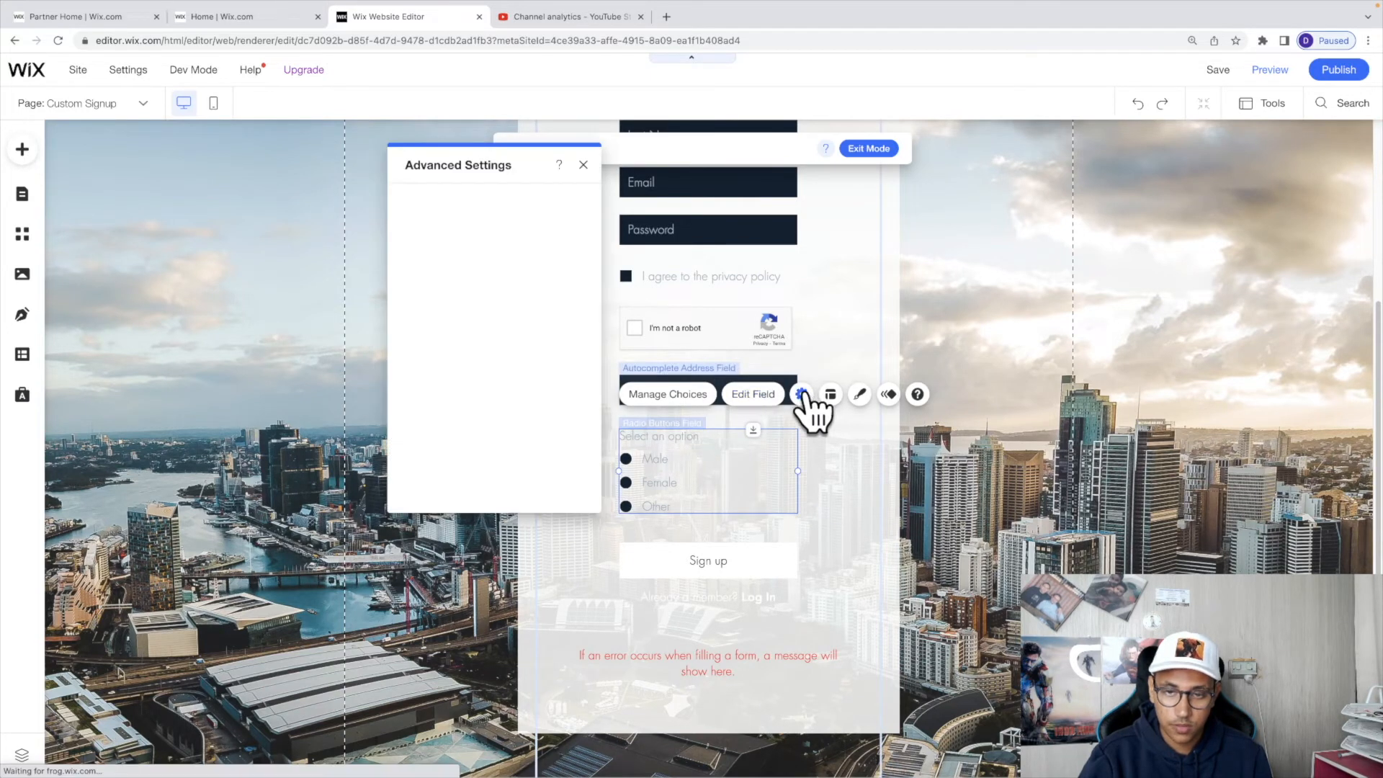
triple_click(484, 254)
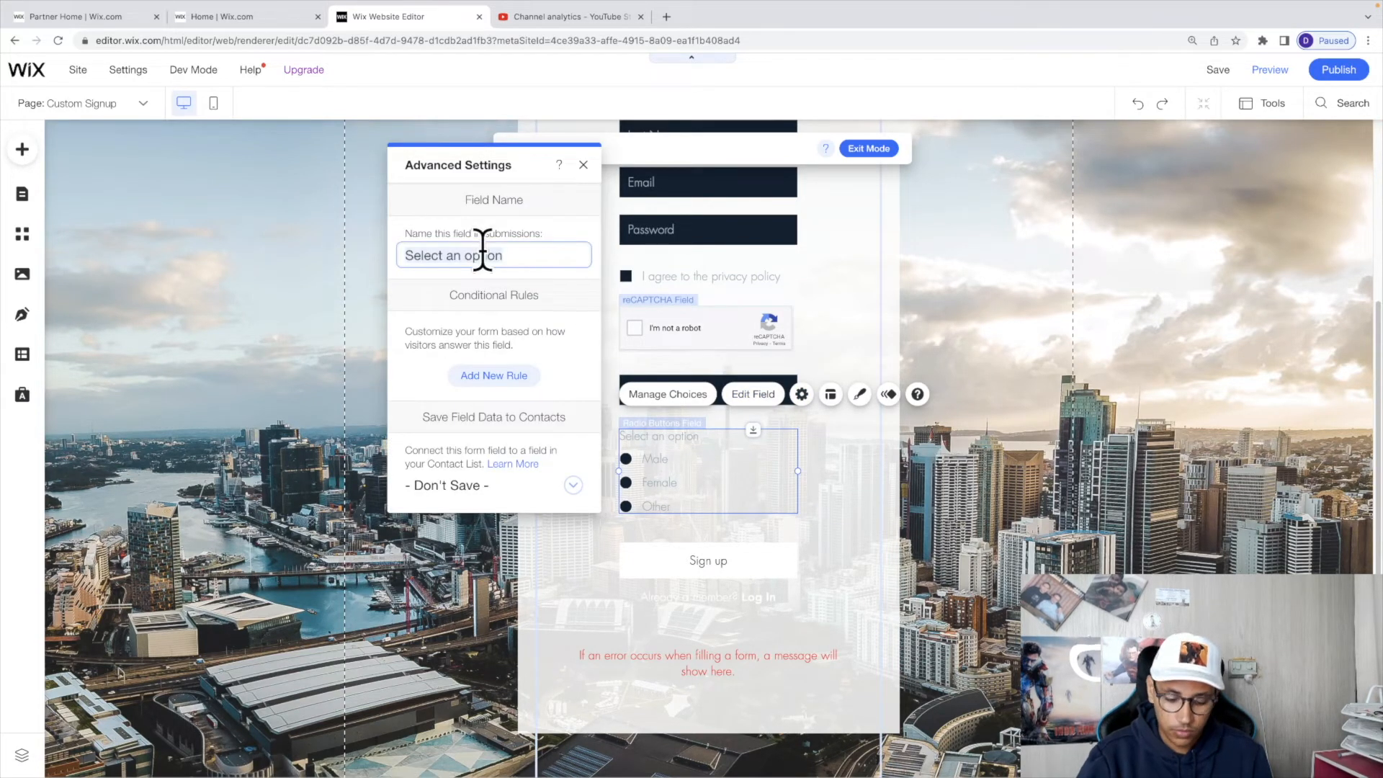
text(Sel)
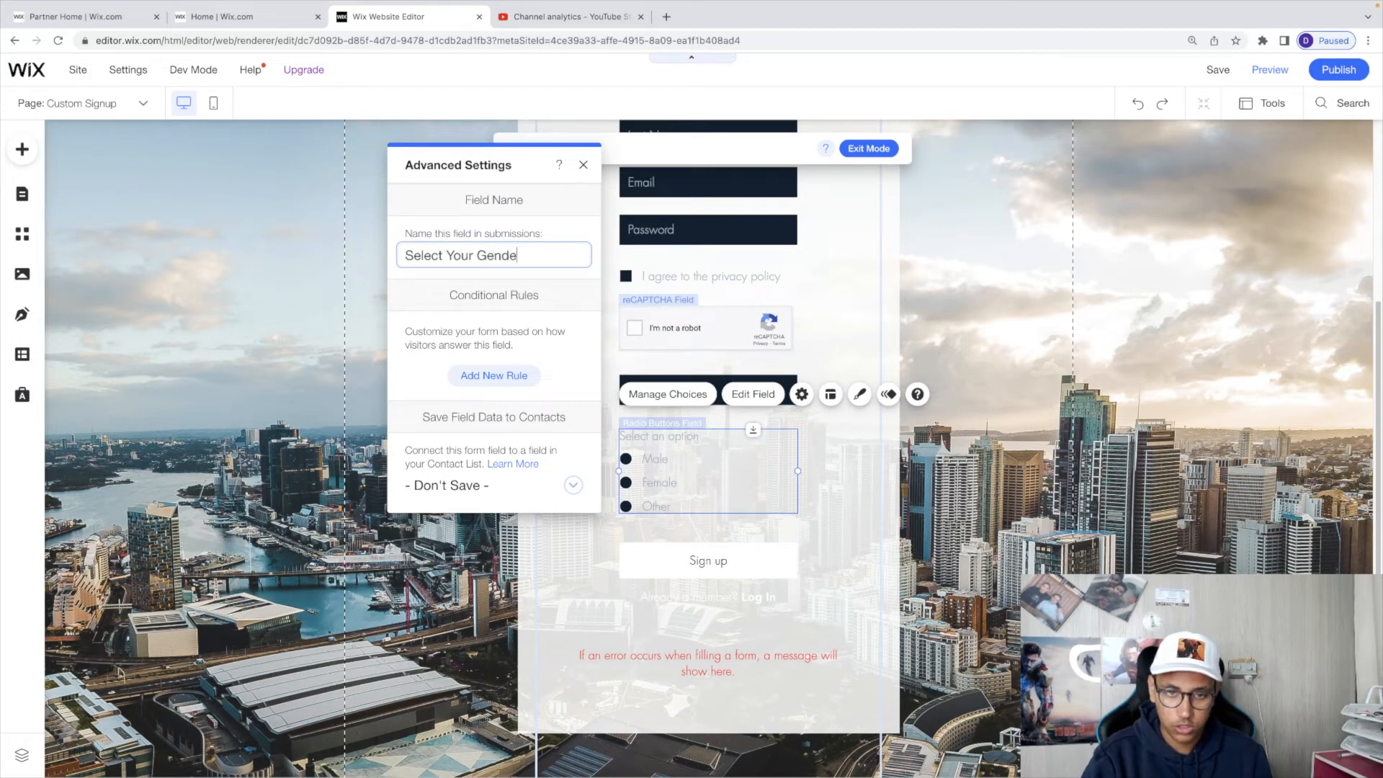
text(:)
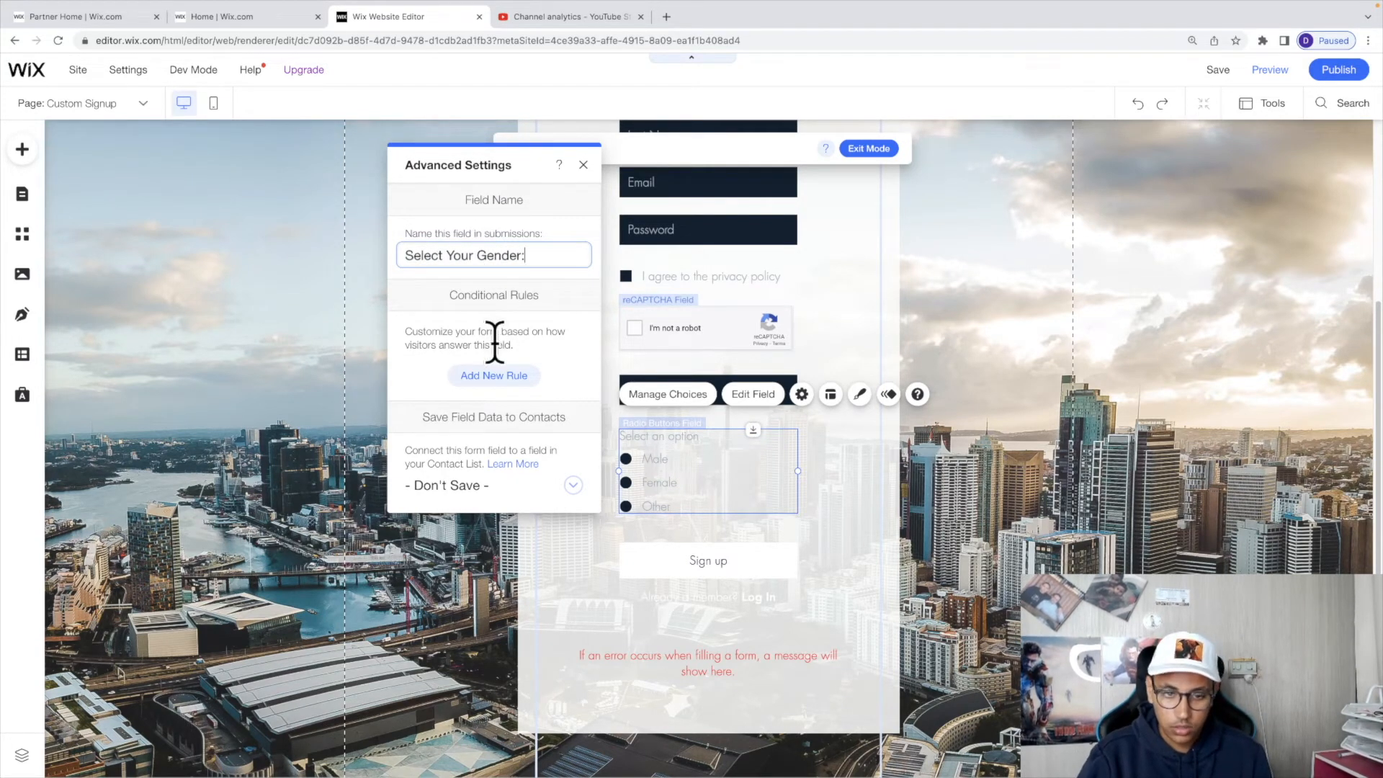
click(855, 511)
click(644, 489)
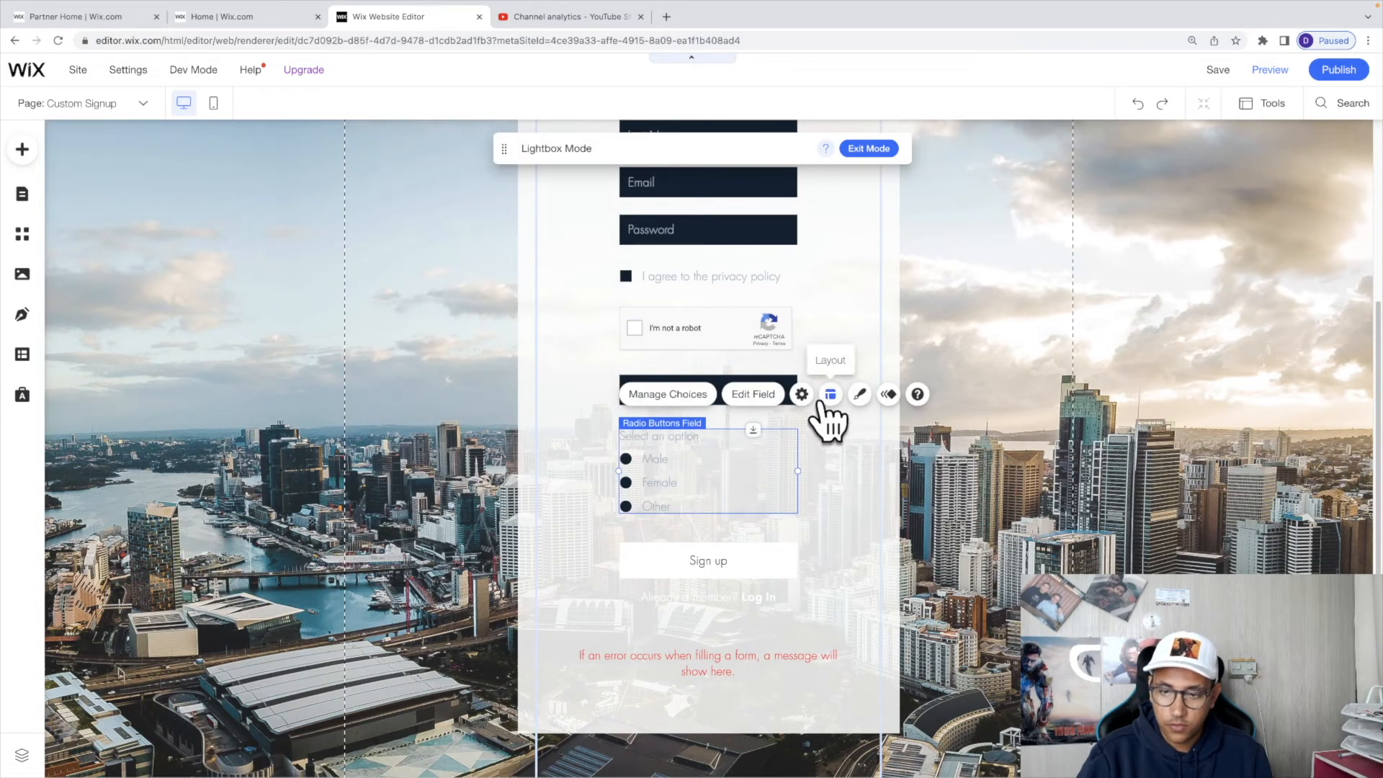
scroll(802, 532, up, 3)
scroll(796, 336, down, 2)
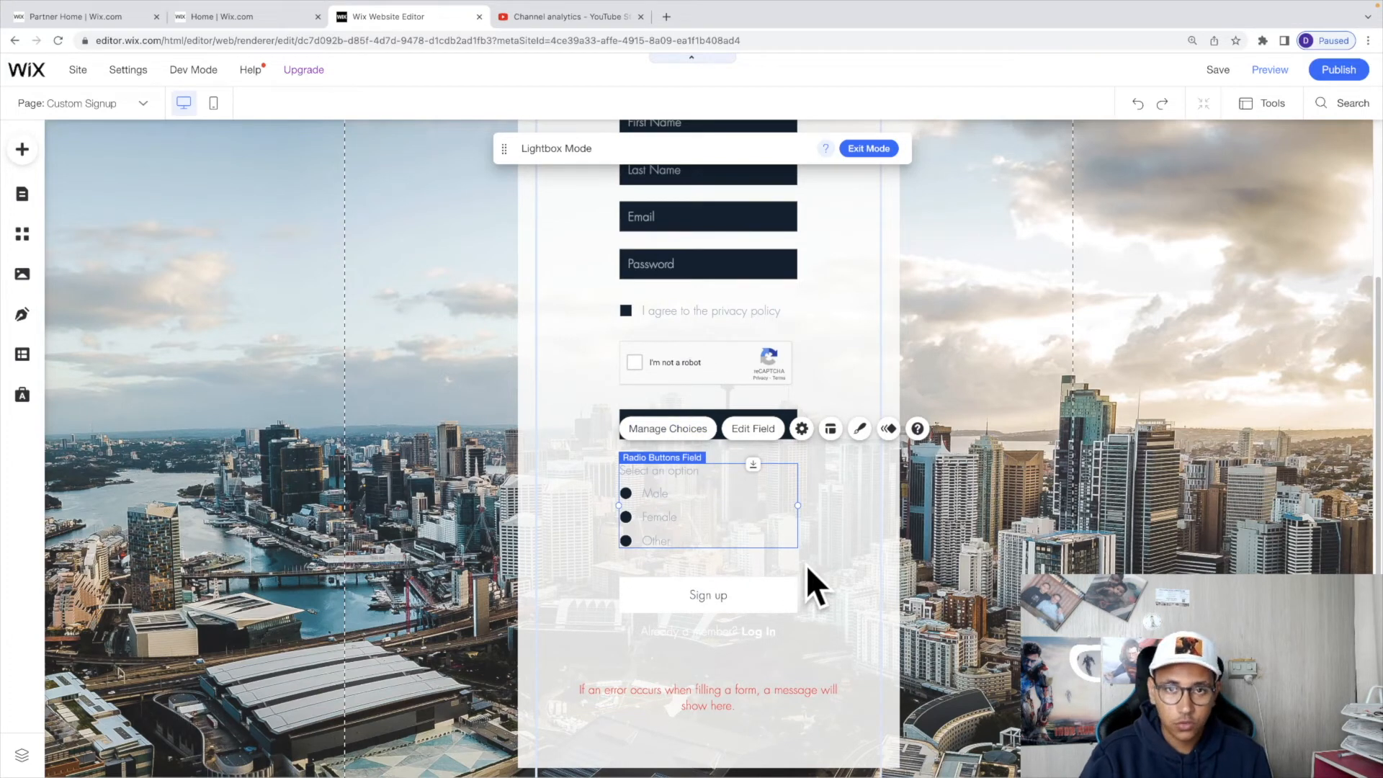
Step: Make the gender field required with Male as the default selection
click(801, 430)
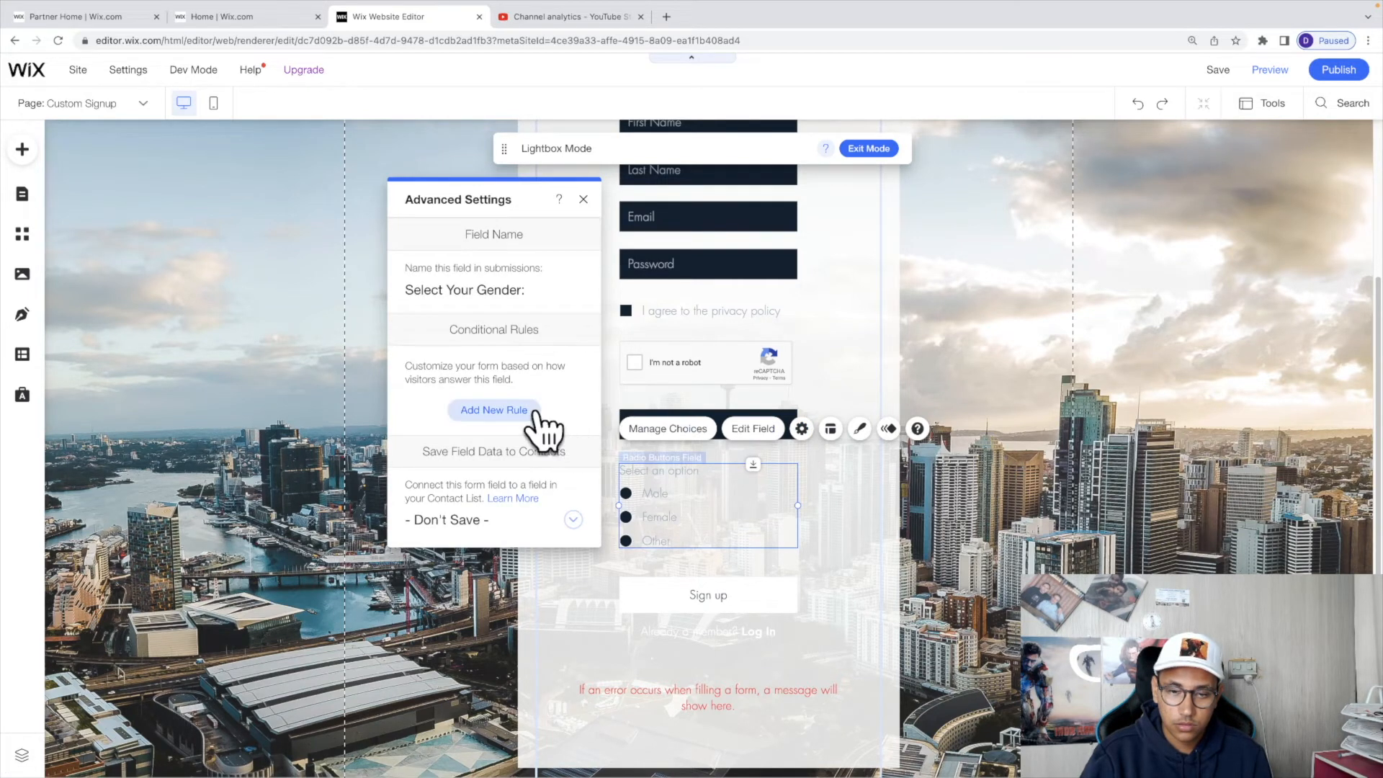
click(583, 201)
click(754, 428)
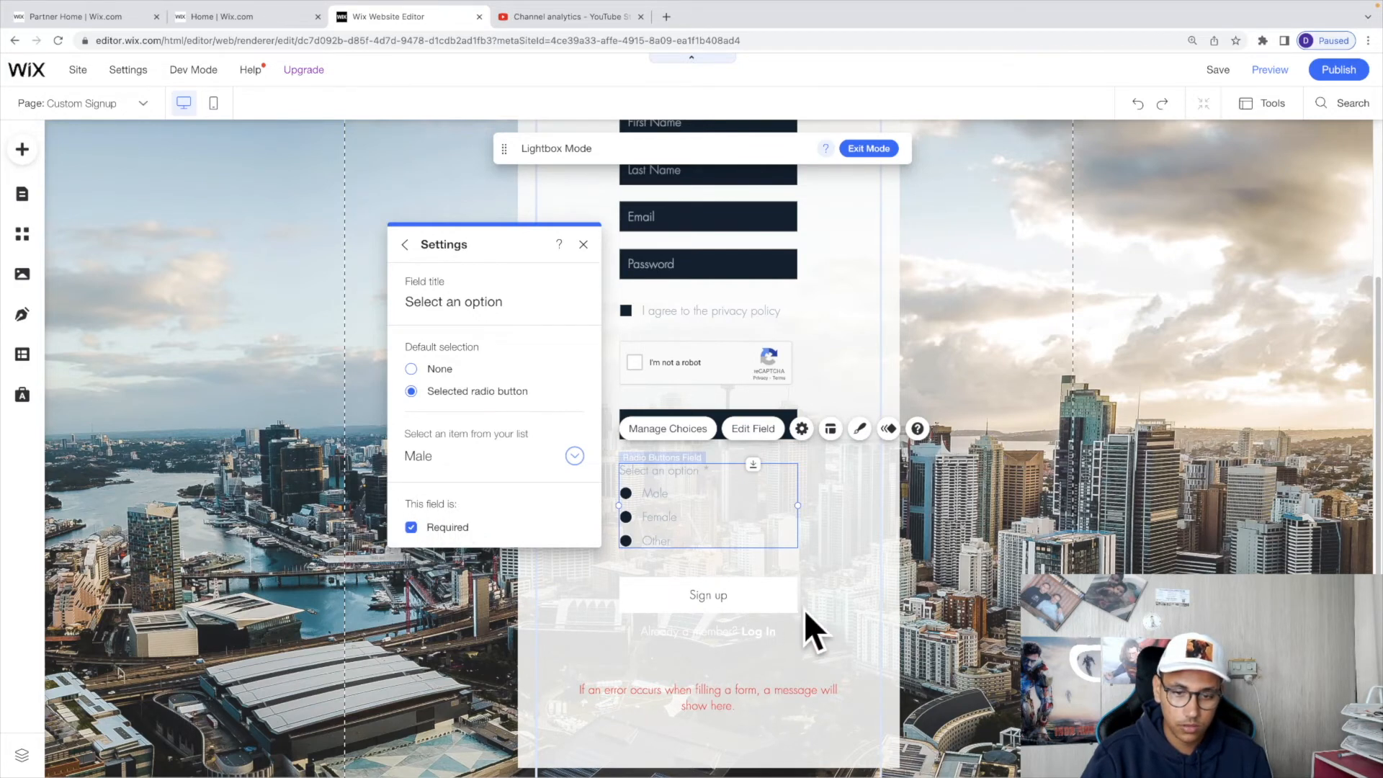
click(813, 630)
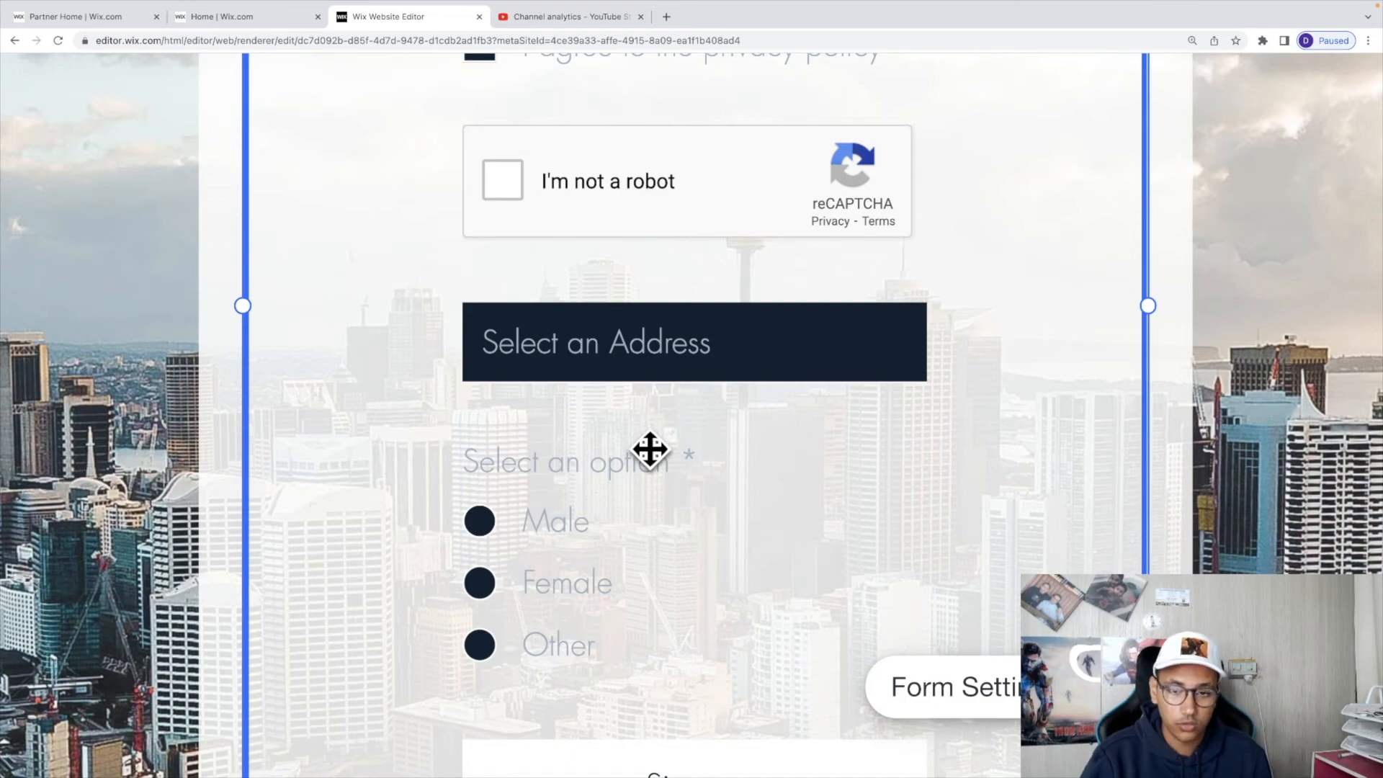
scroll(649, 450, up, 5)
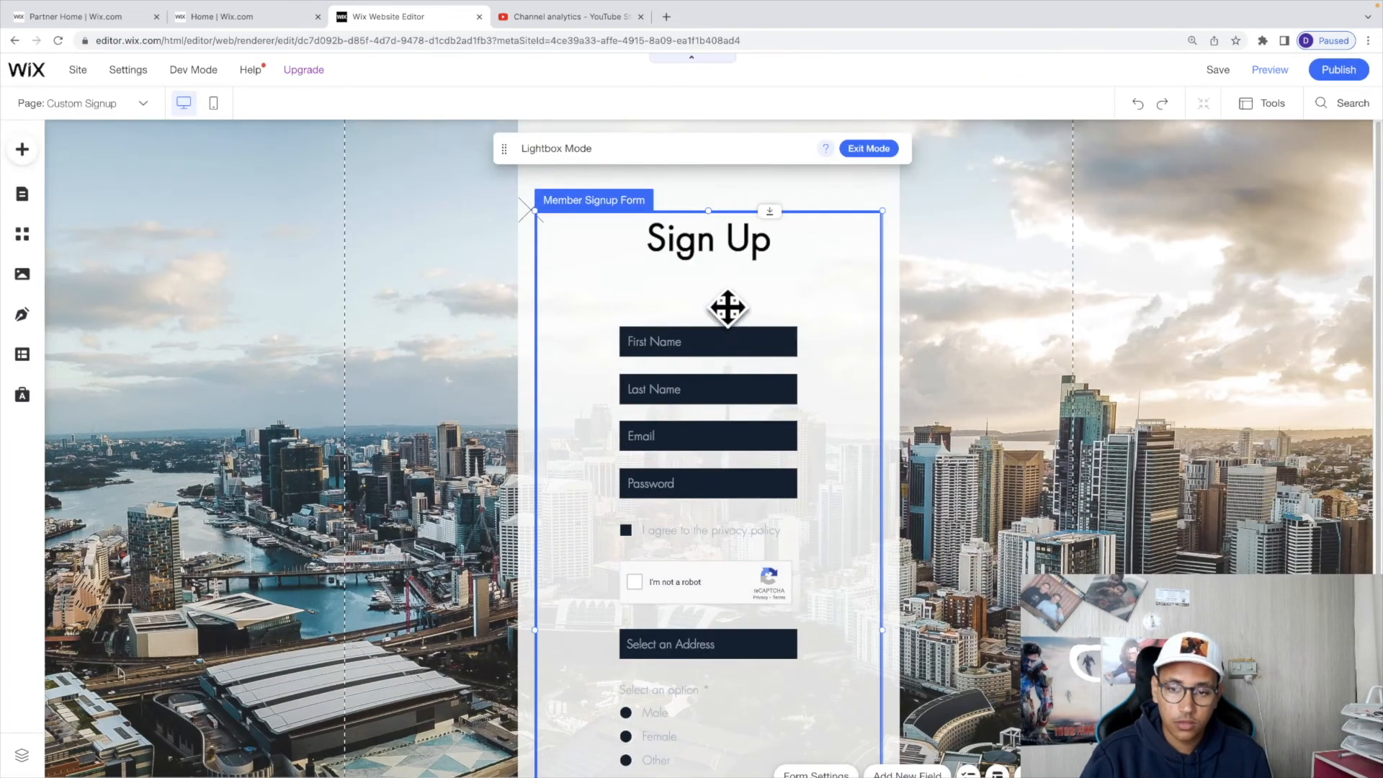
click(680, 582)
click(669, 481)
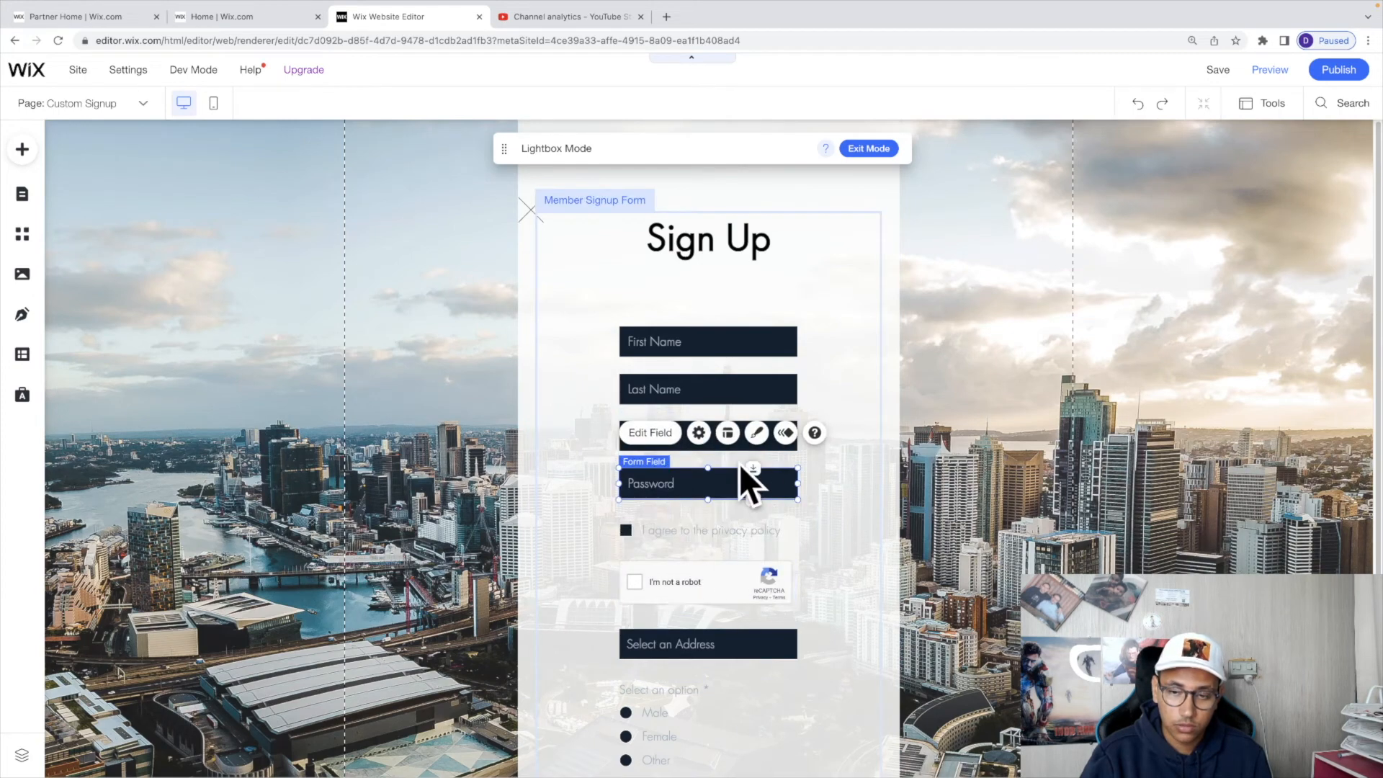
click(699, 433)
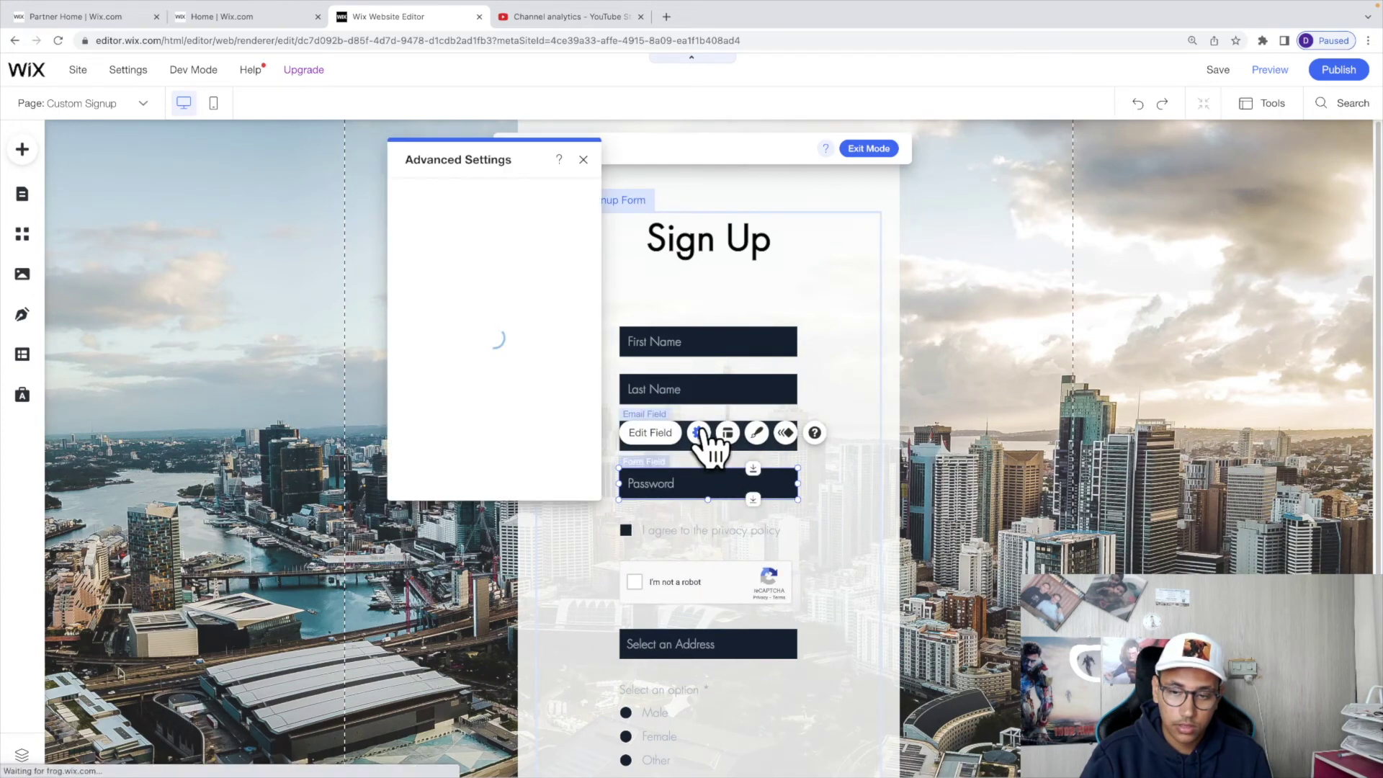
click(651, 434)
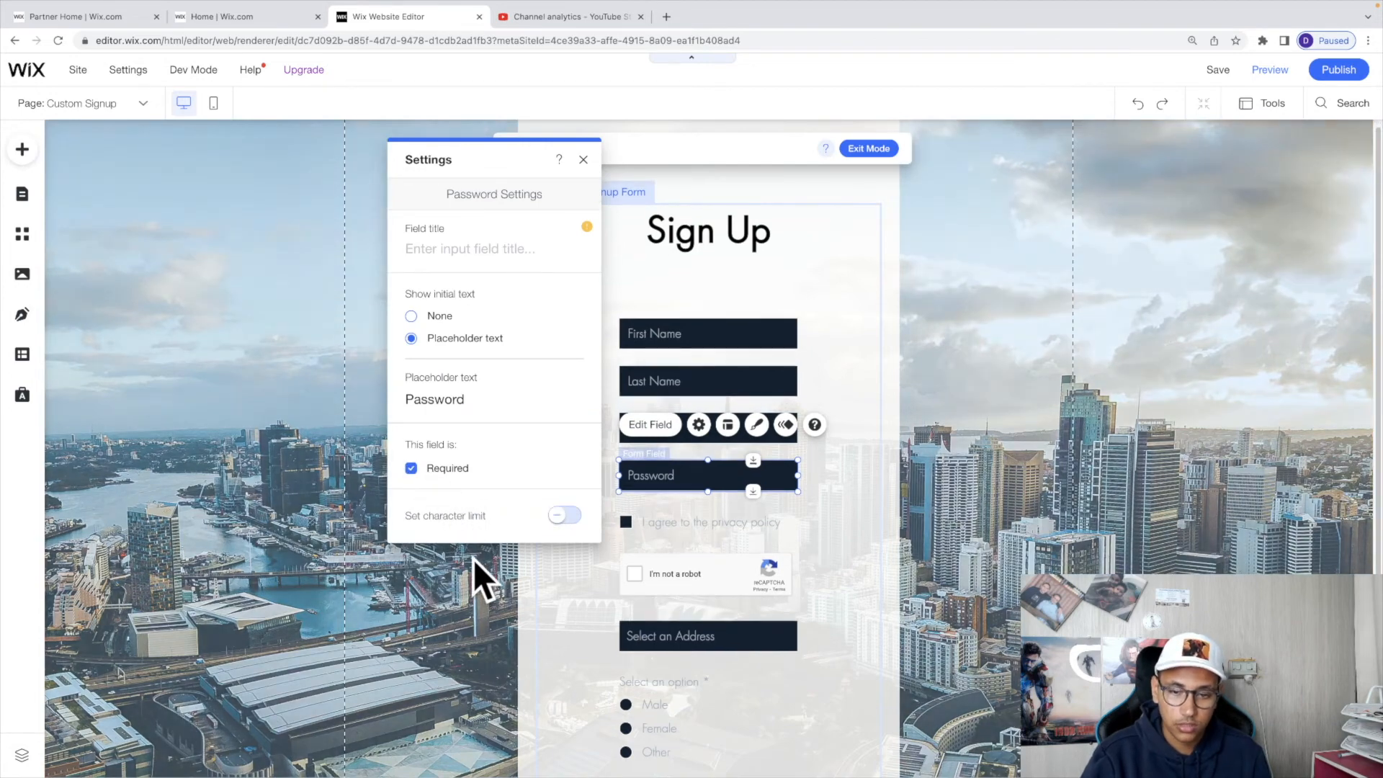
click(564, 515)
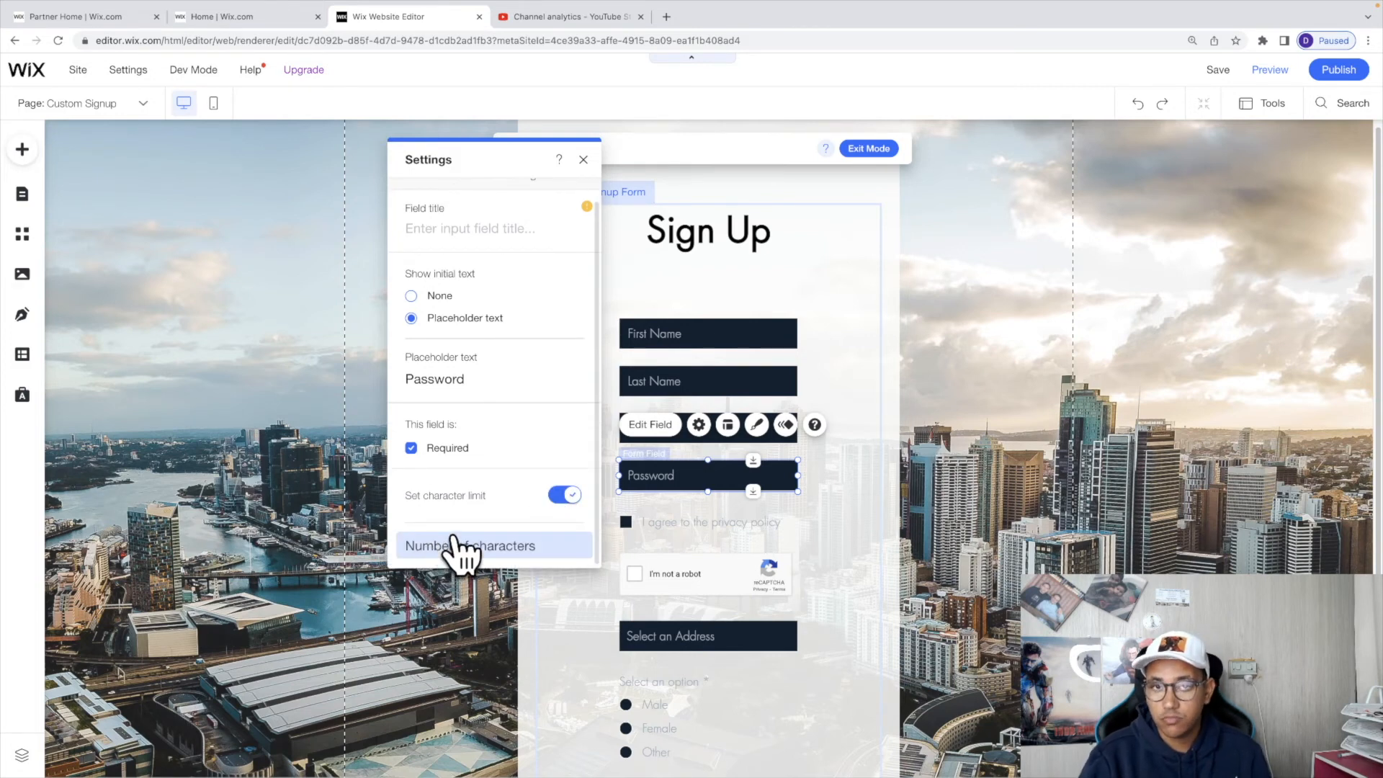
click(564, 496)
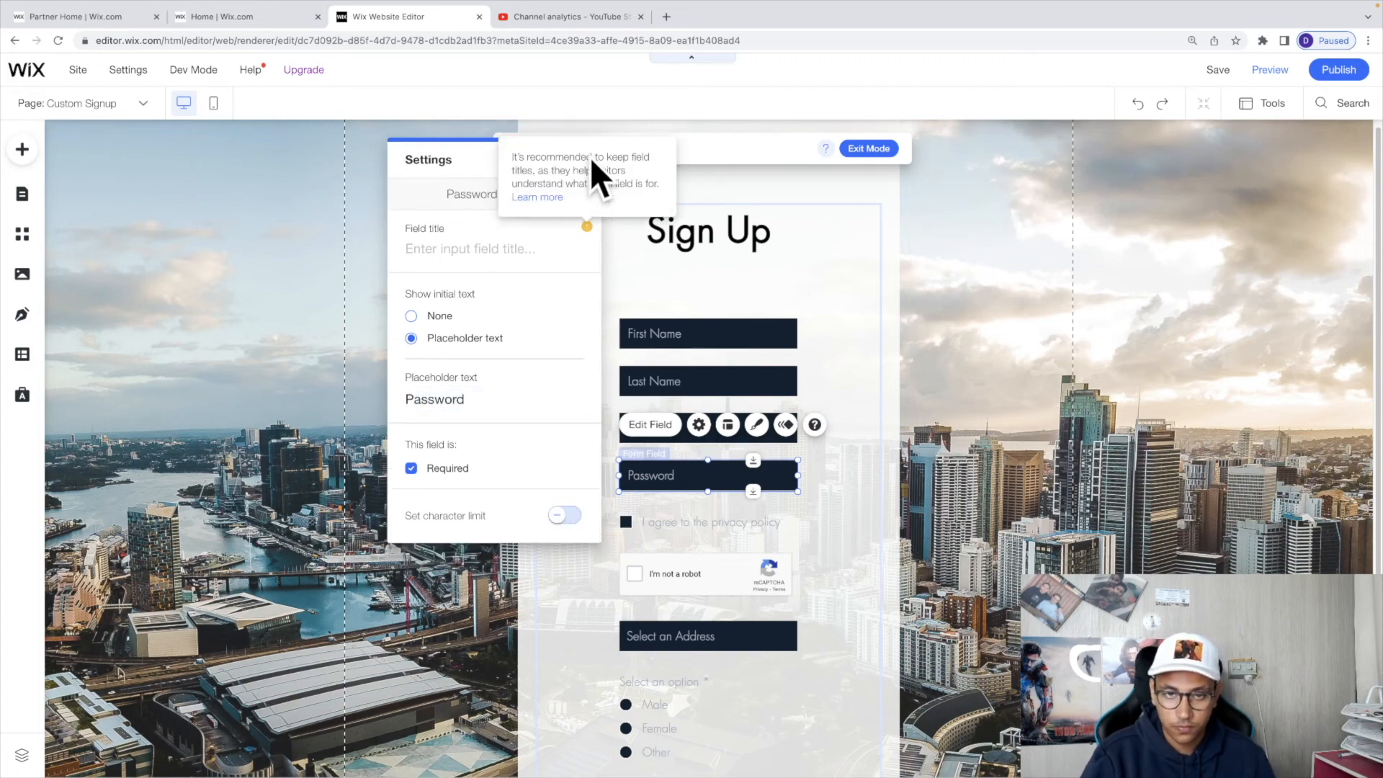
click(584, 160)
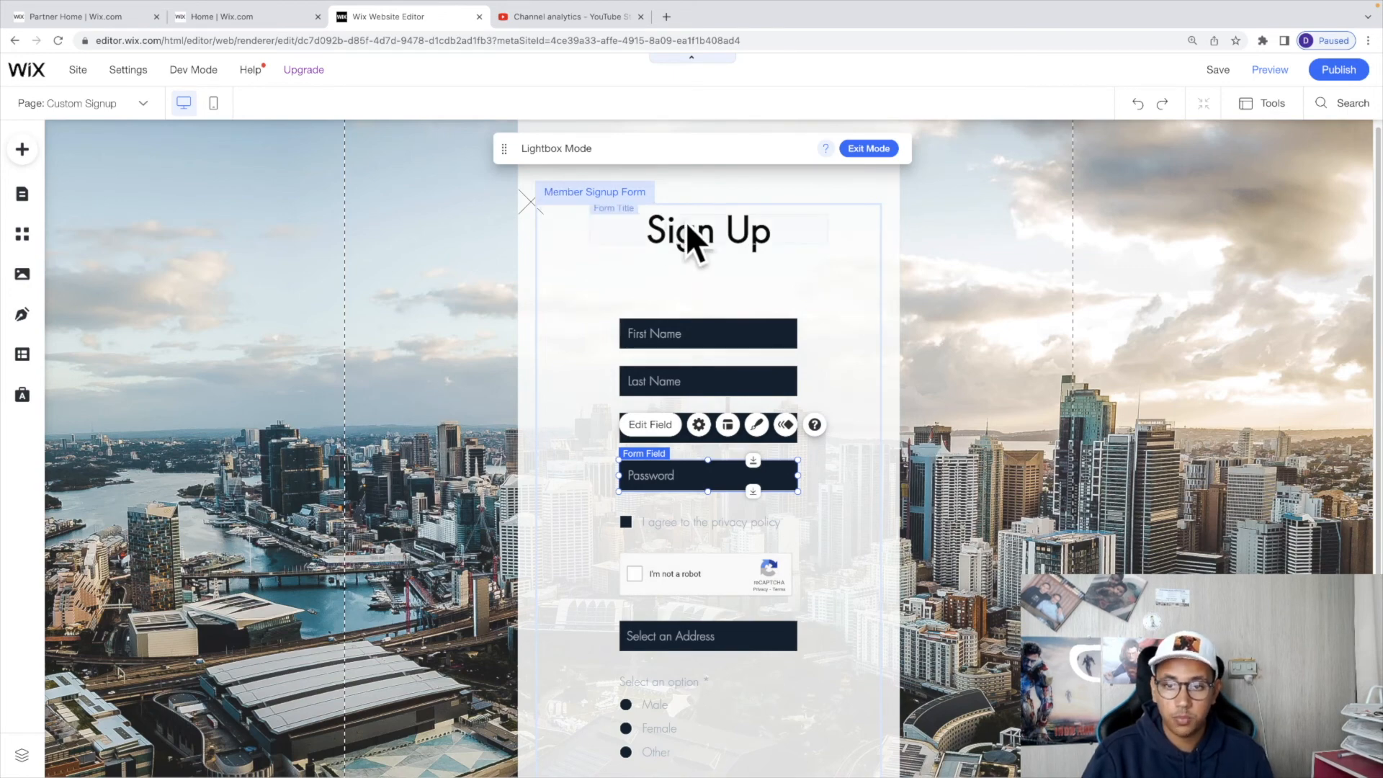
click(22, 195)
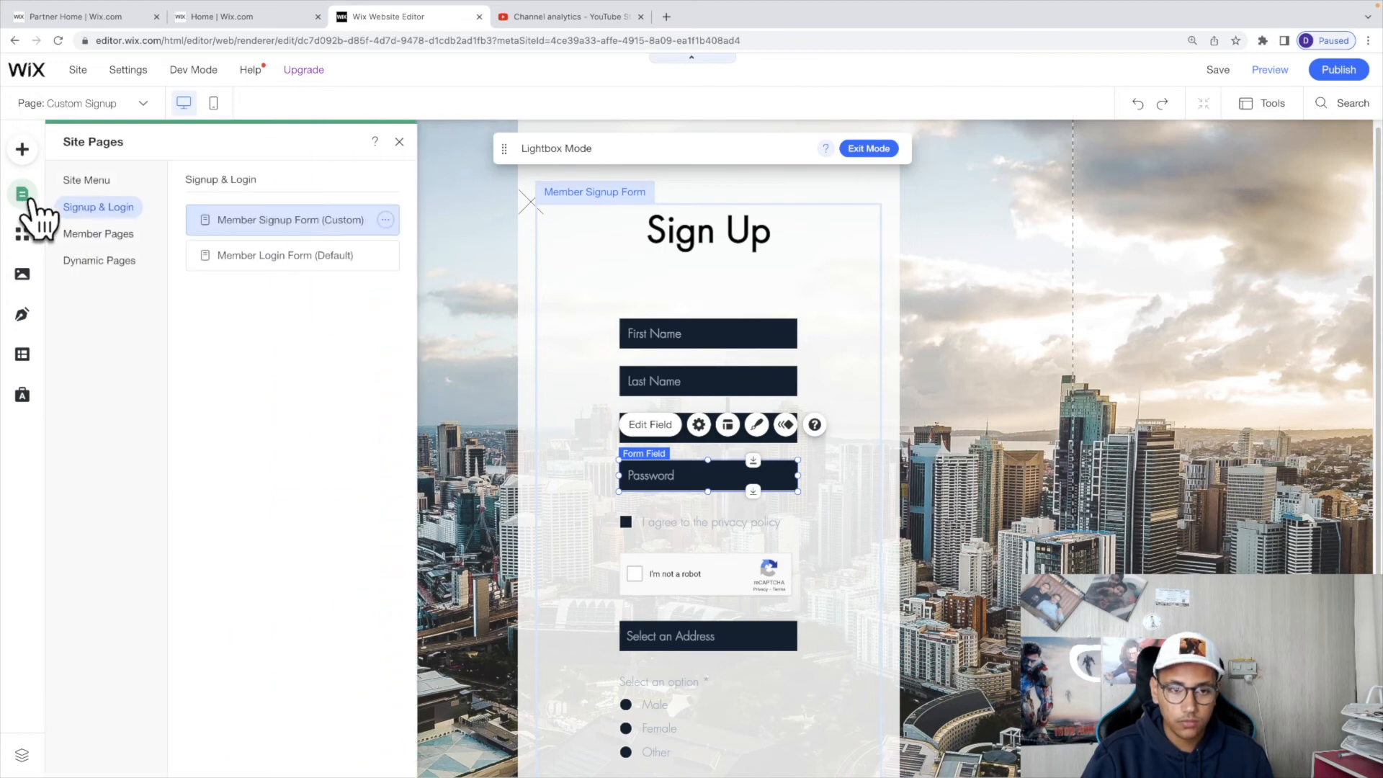
Step: Switch the Member Login Form to Custom Form and add it to the site
click(286, 255)
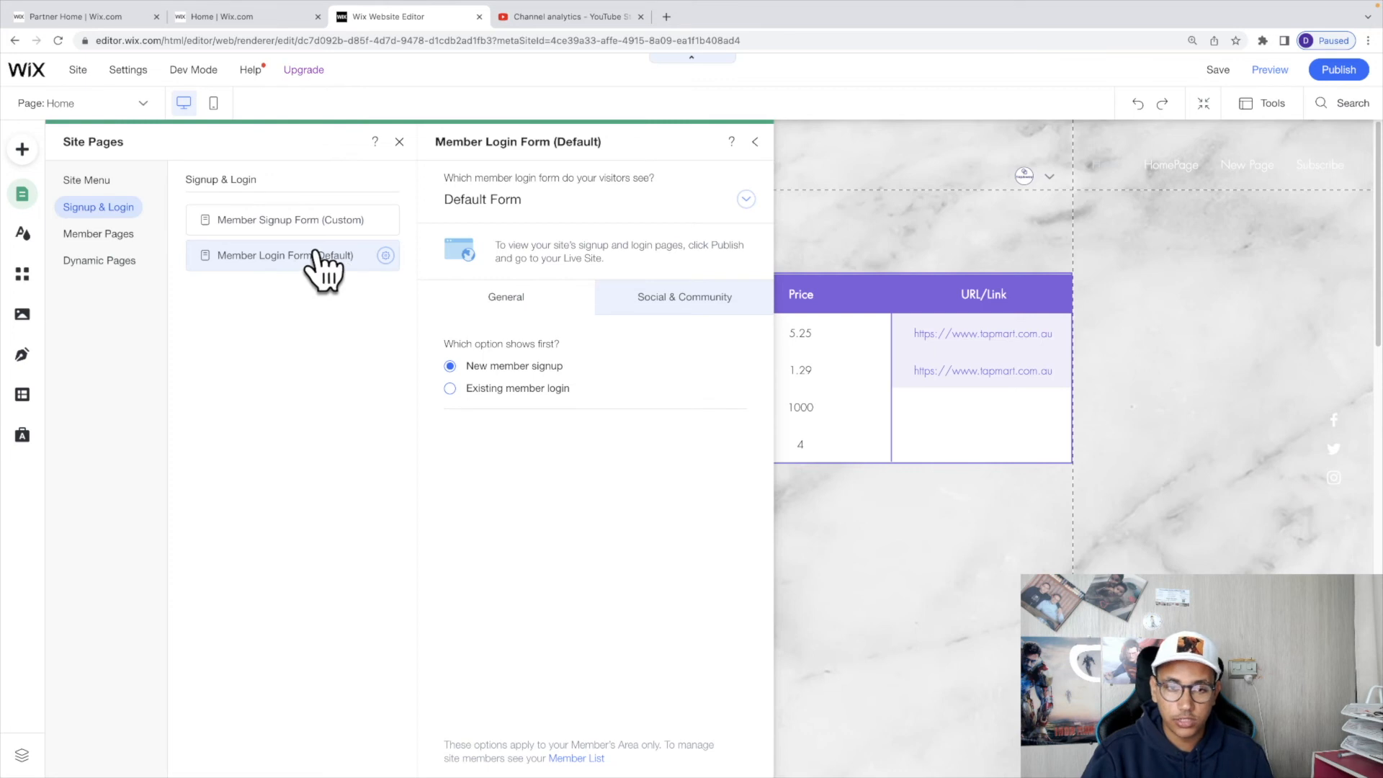
click(535, 204)
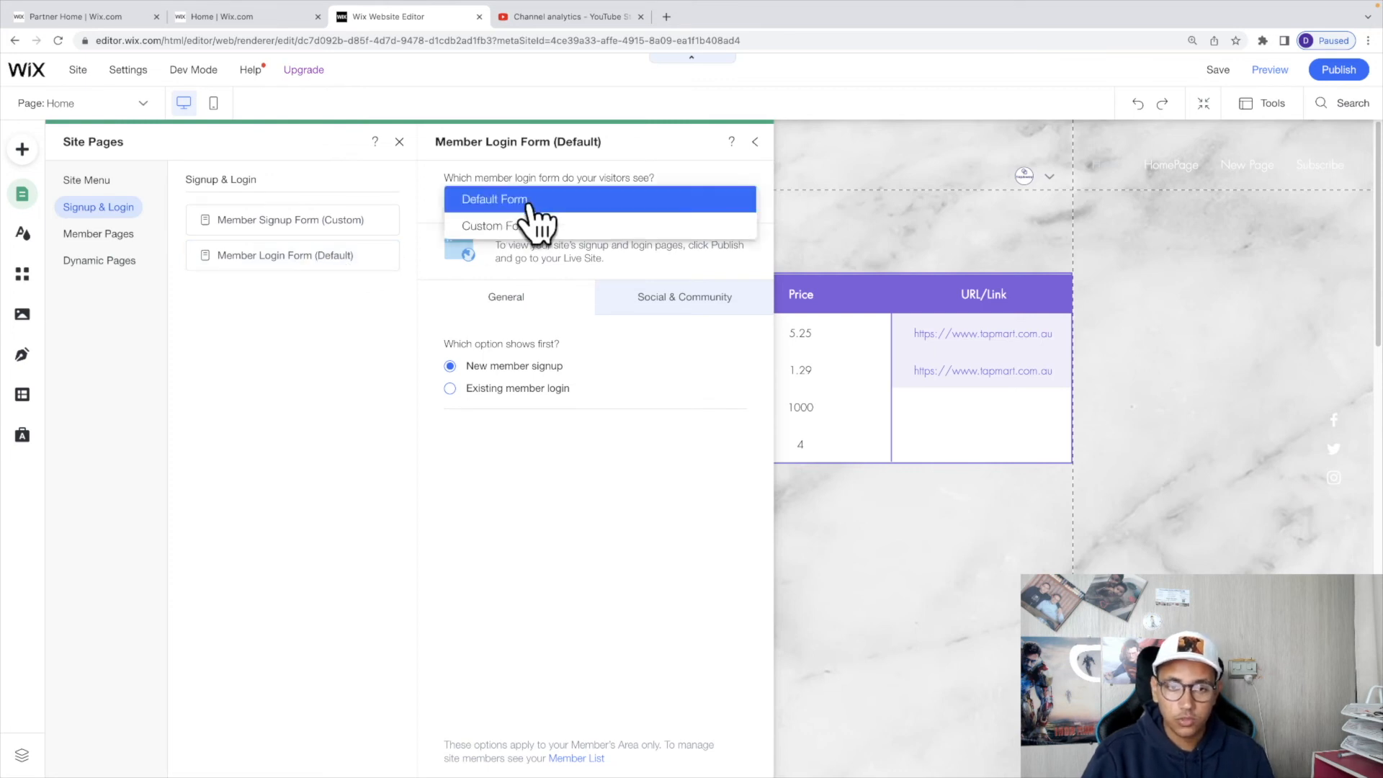
click(534, 232)
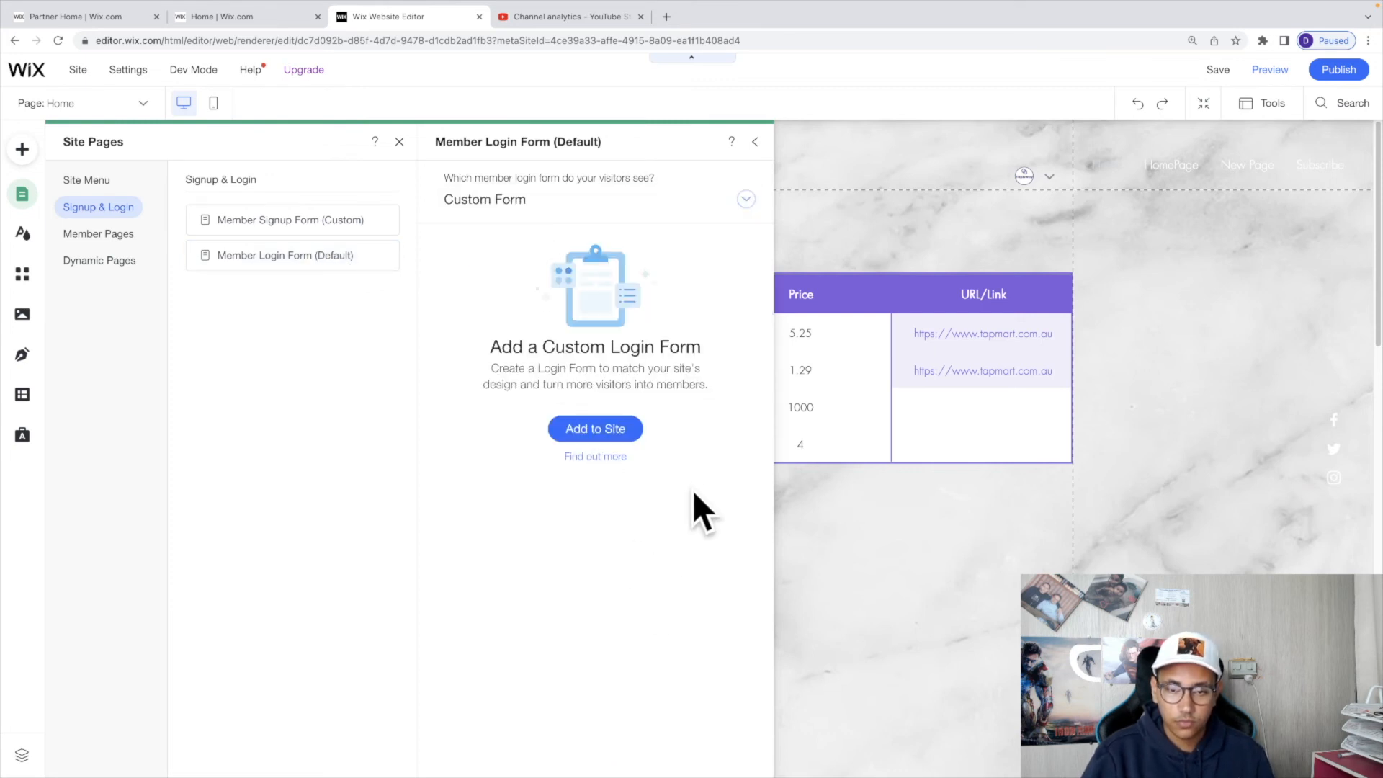
click(595, 428)
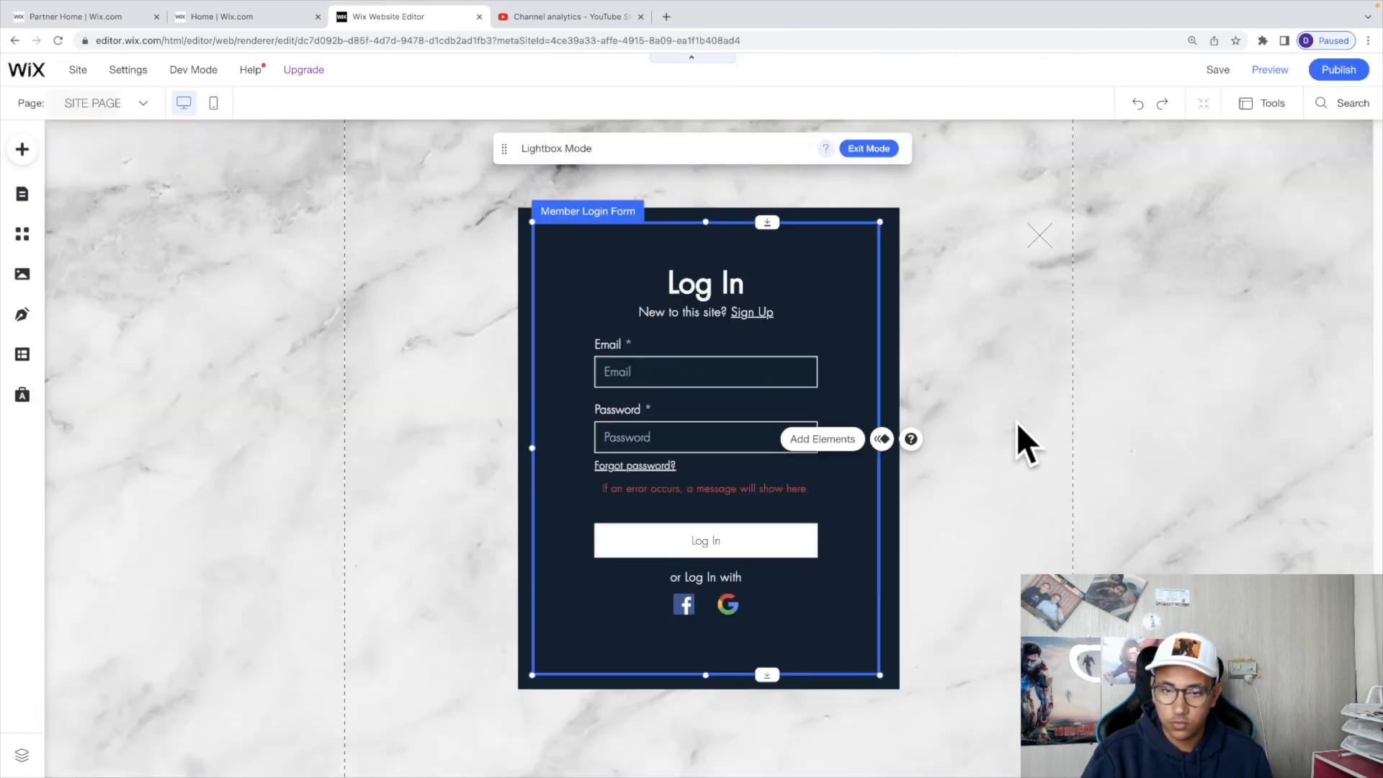
Step: Review the login form for missing elements and check its Email field
click(1006, 389)
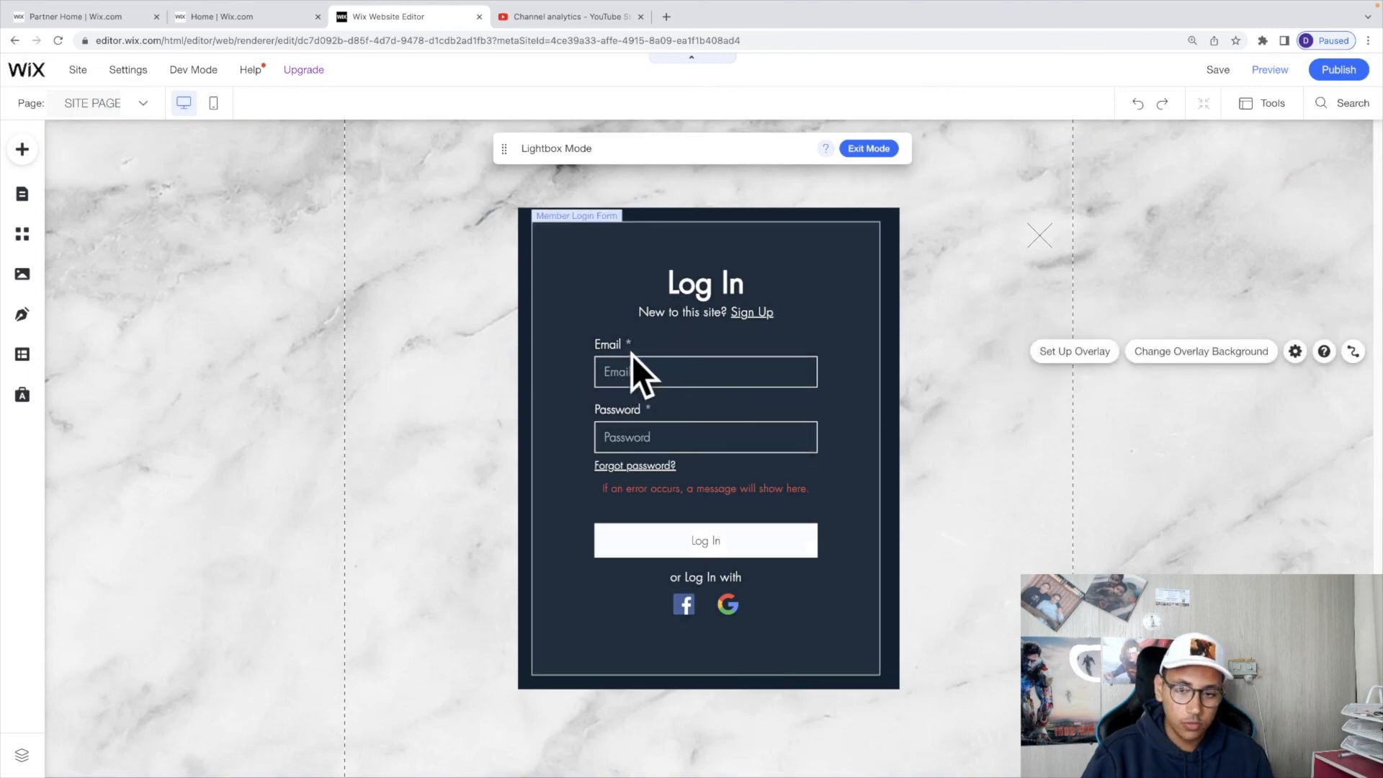
click(617, 431)
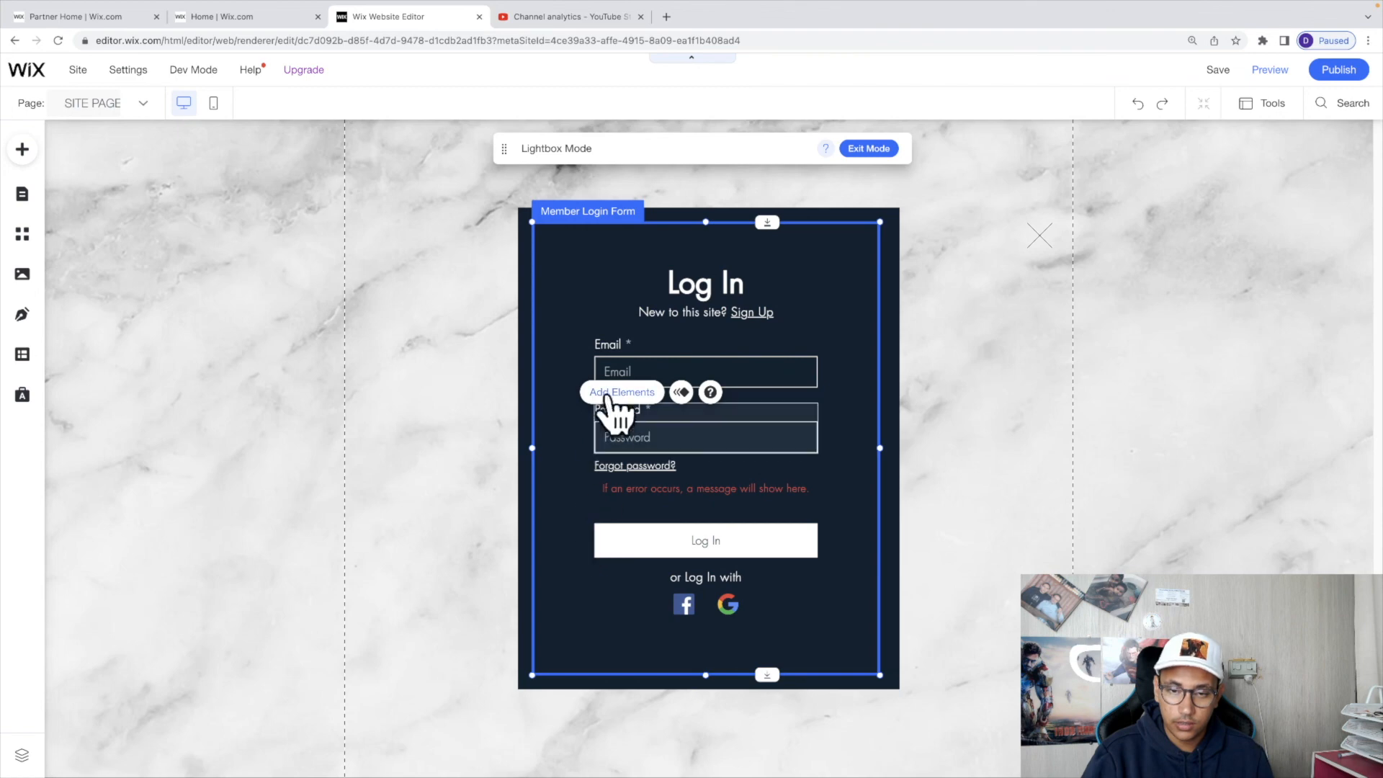
click(621, 393)
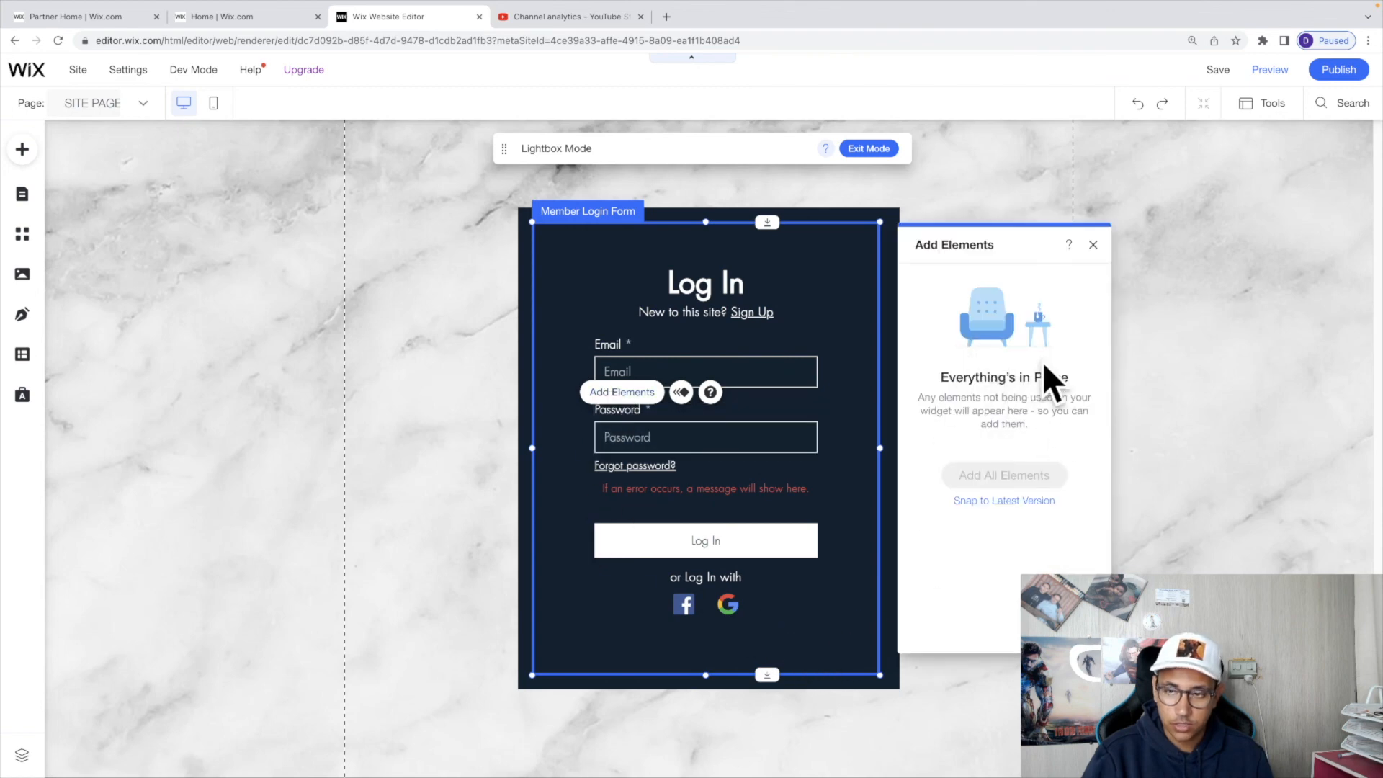
click(1092, 244)
click(1044, 468)
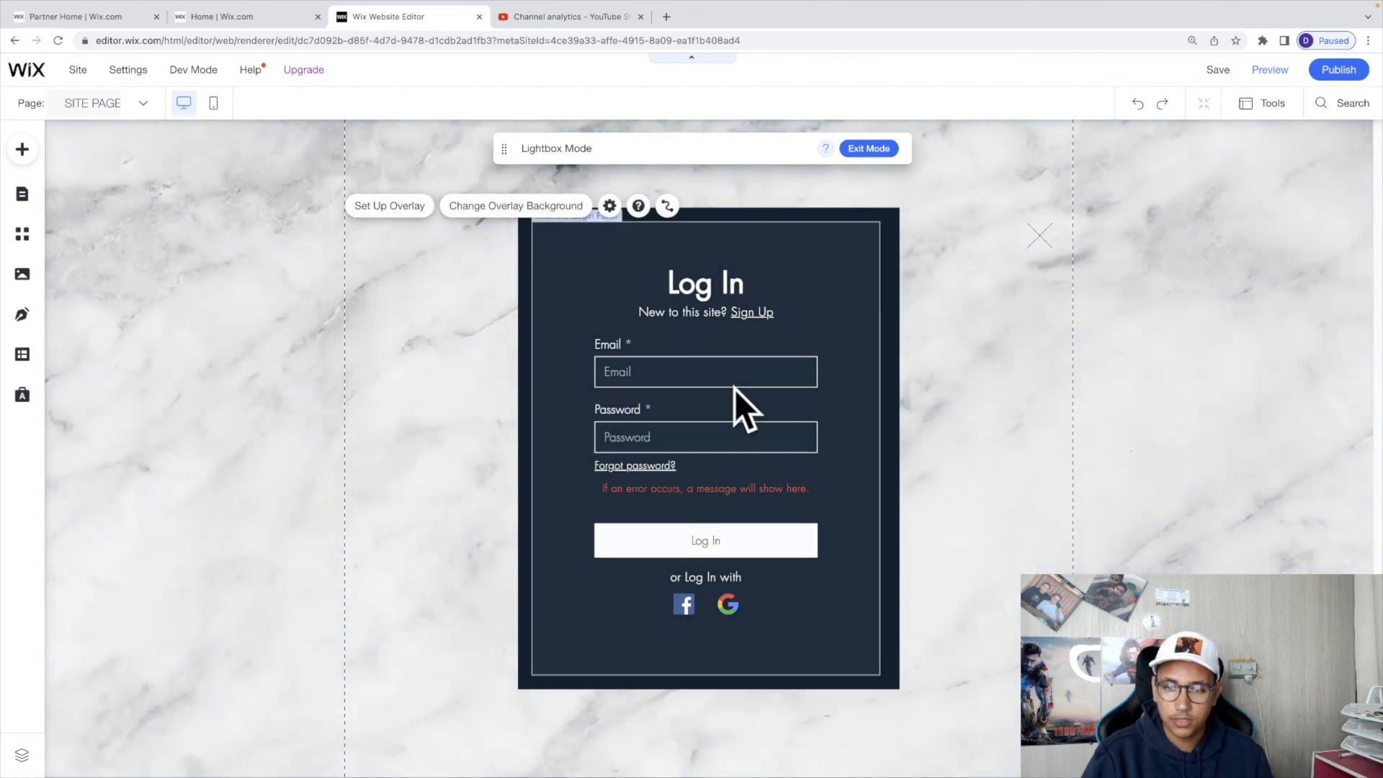
click(692, 372)
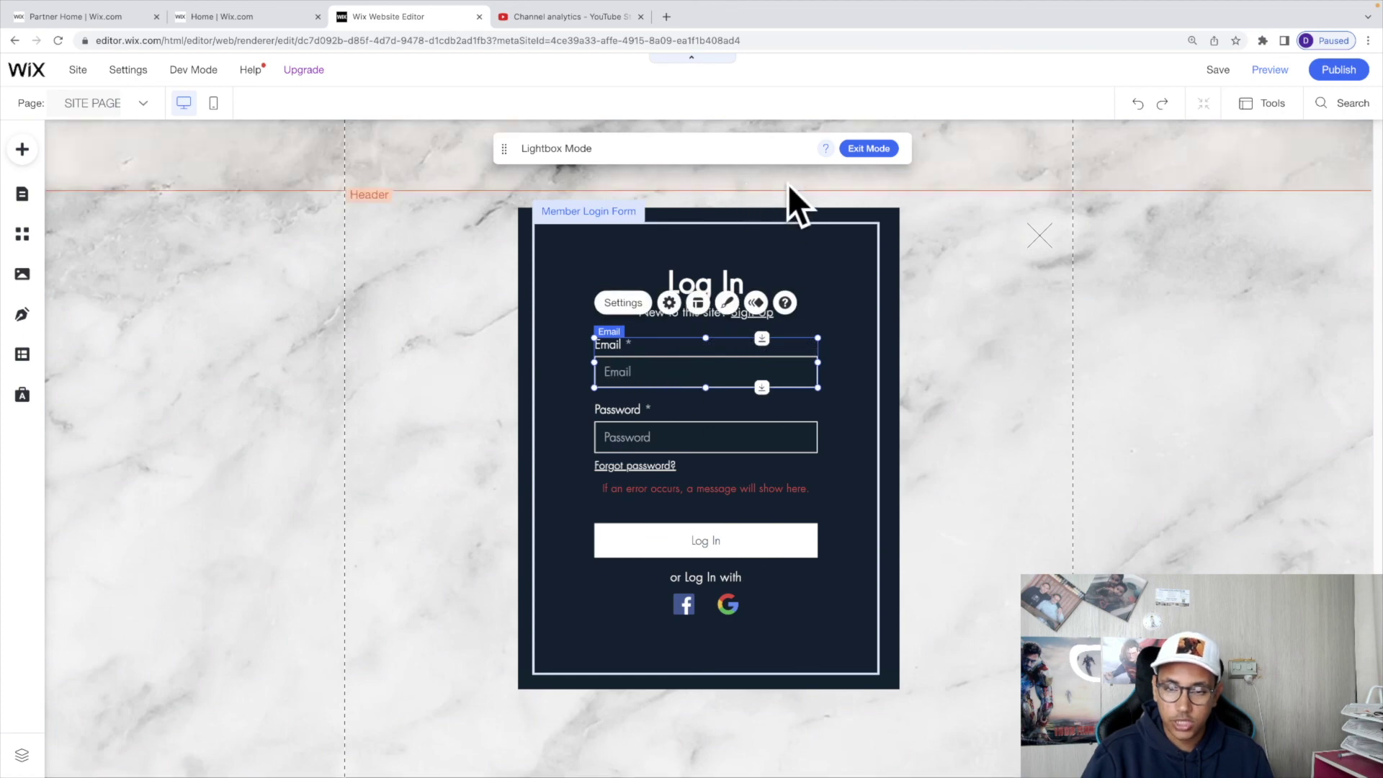
Step: Replace the lightbox overlay's marble background with a light striped pattern
click(1032, 525)
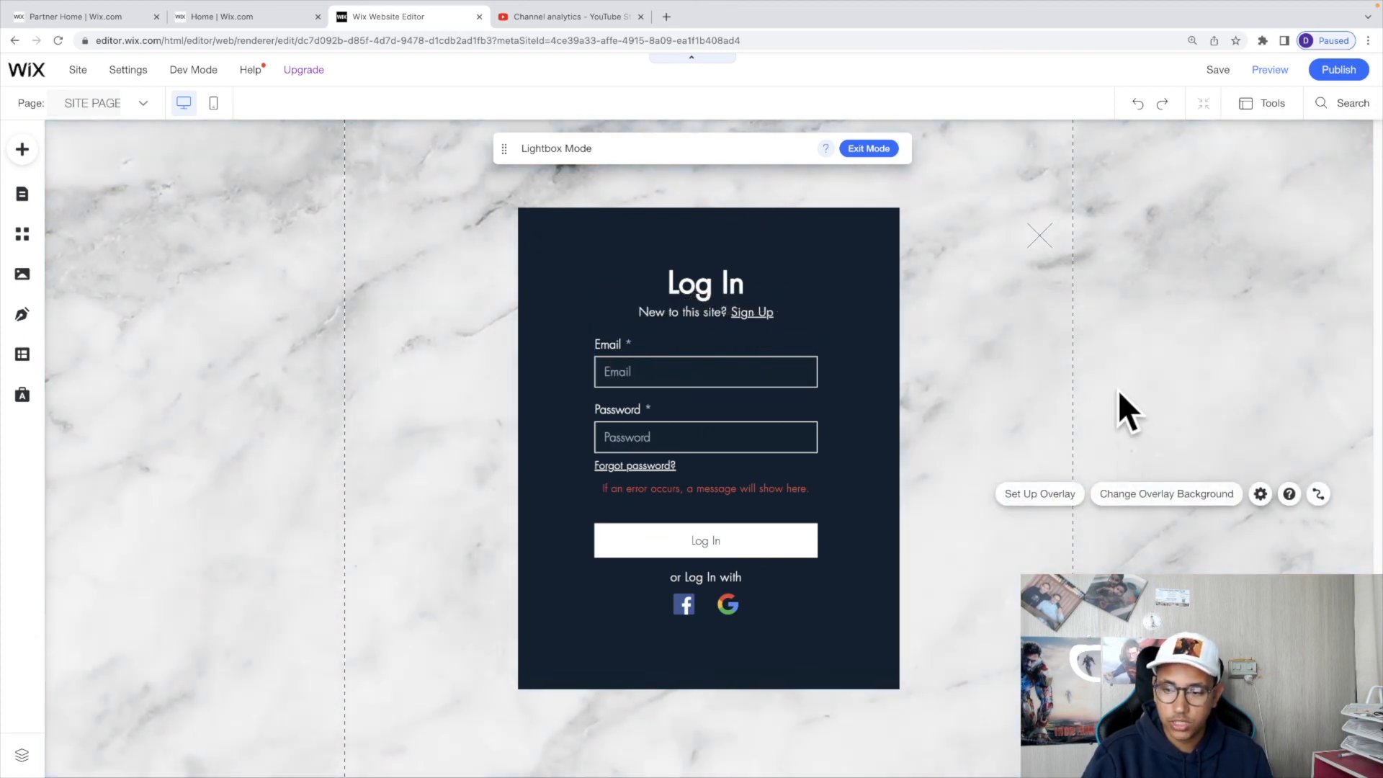
click(1166, 494)
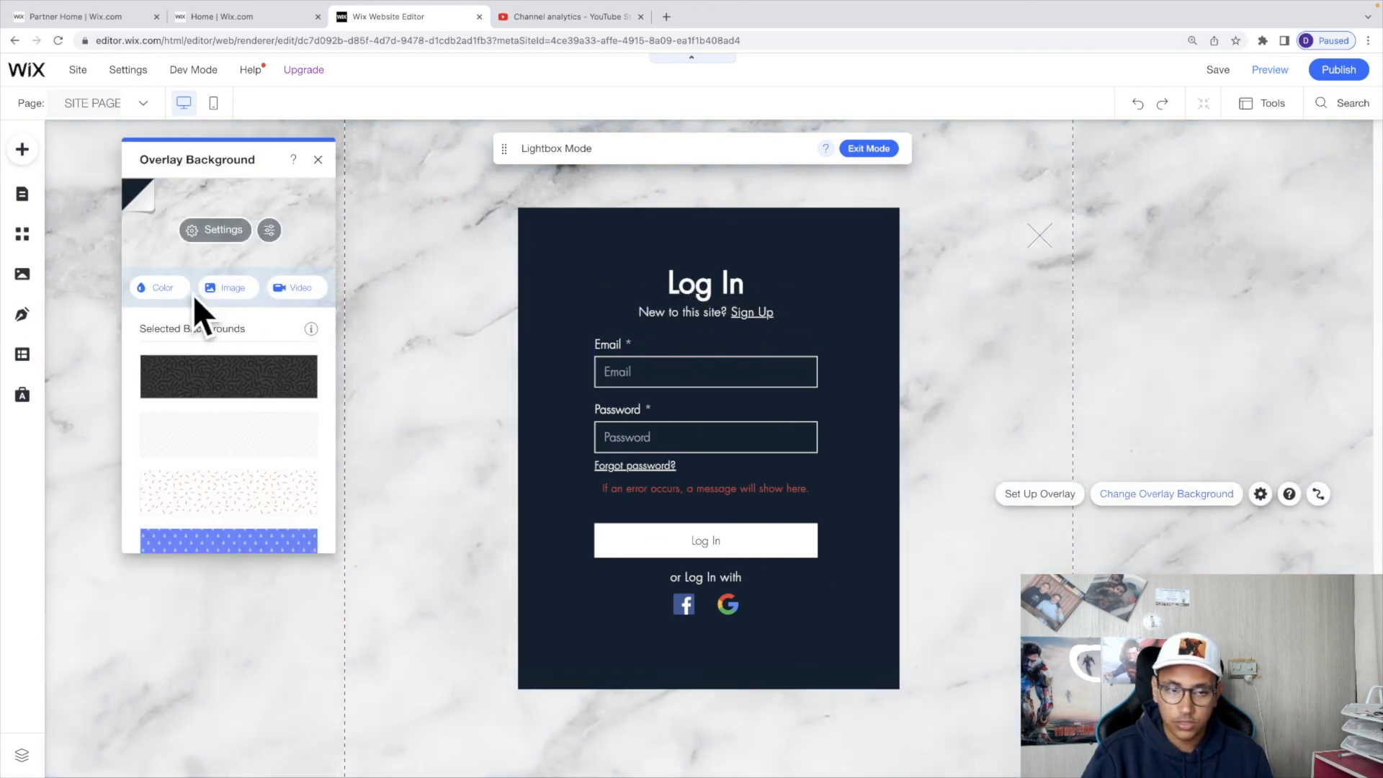
click(211, 437)
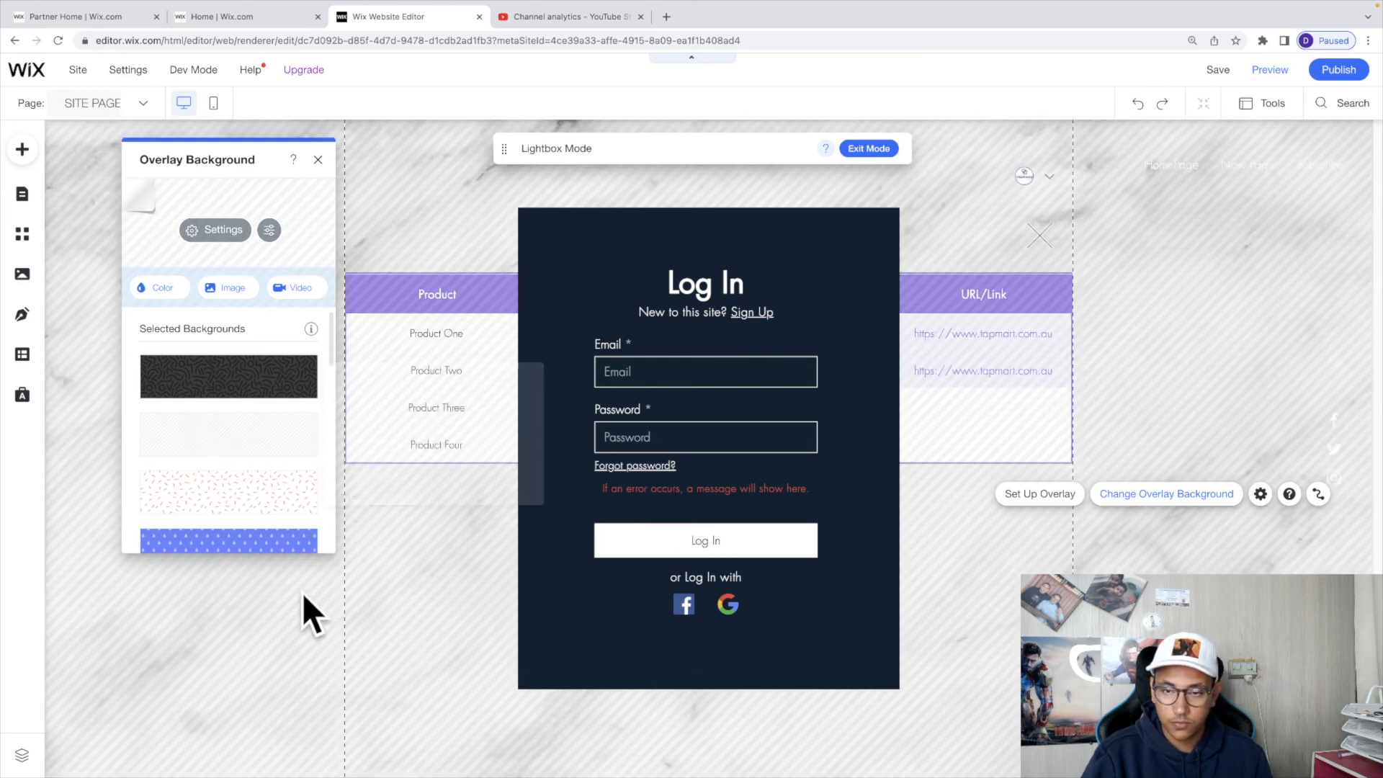